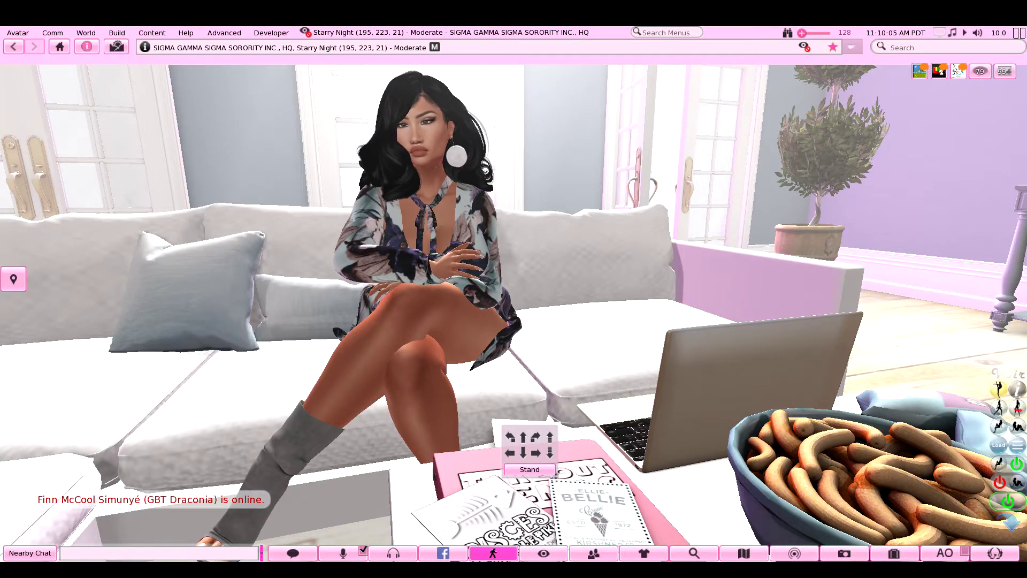
Step: View the Graphics preferences, then close the Preferences window
{"action": "key", "text": "ctrl+p"}
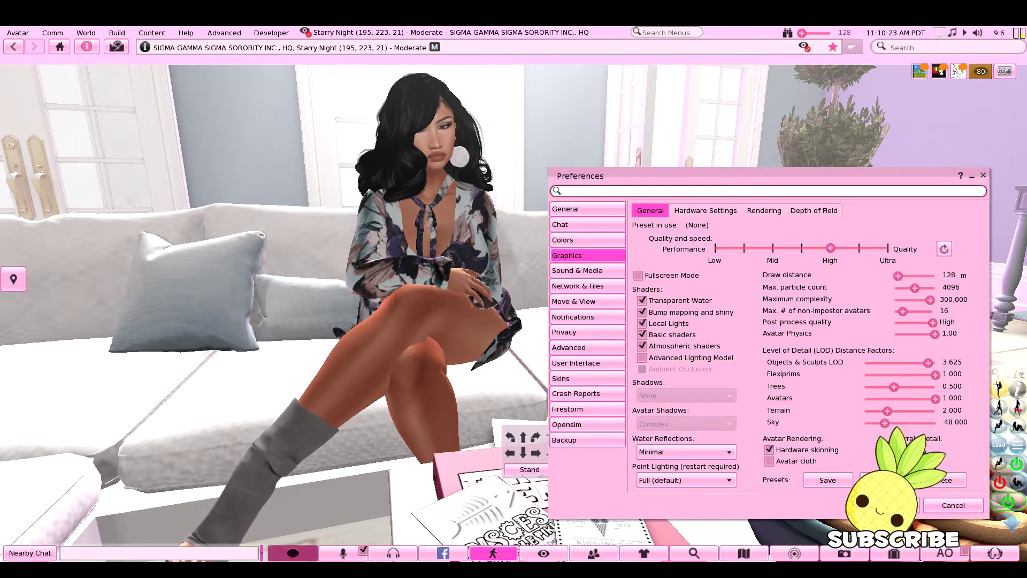
{"action": "left_click", "coordinate": [983, 175]}
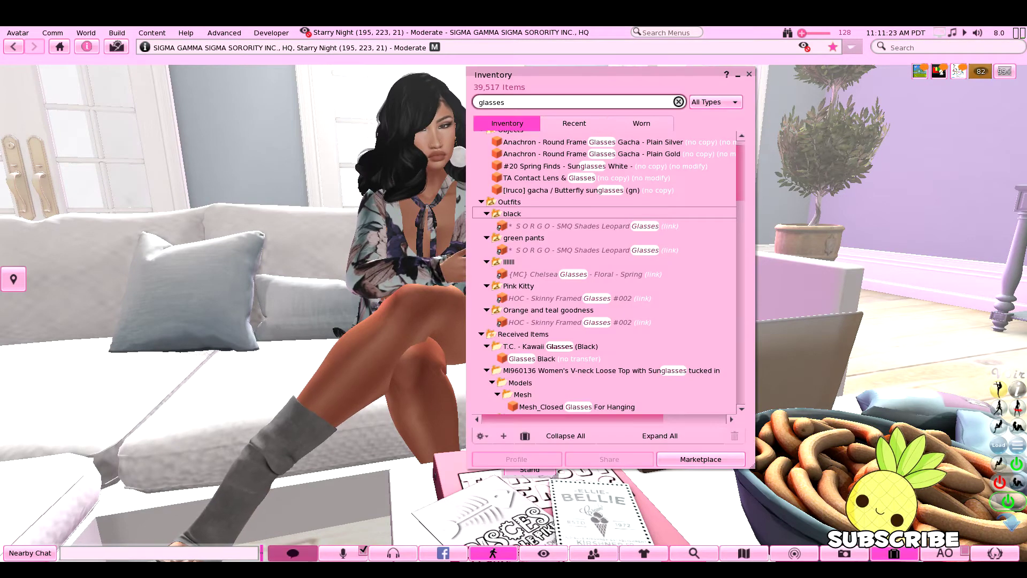
Step: Find the S O R G O - Billionaire Wood Glasses in the inventory's "glasses" results and wear them on the avatar
{"action": "scroll", "coordinate": [605, 214], "scroll_direction": "down", "scroll_amount": 2}
{"action": "scroll", "coordinate": [604, 217], "scroll_direction": "down", "scroll_amount": 2}
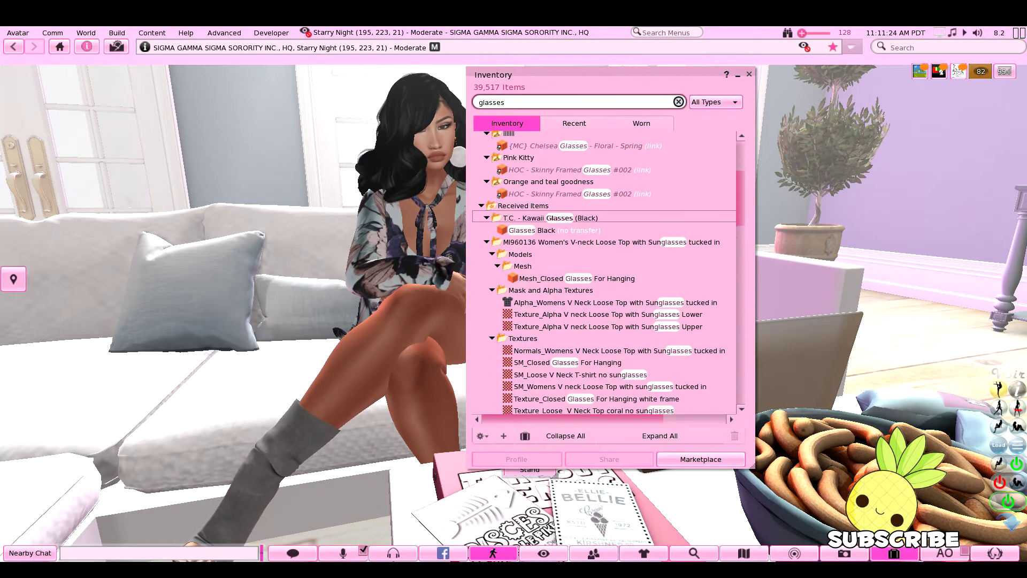
{"action": "scroll", "coordinate": [604, 225], "scroll_direction": "down", "scroll_amount": 6}
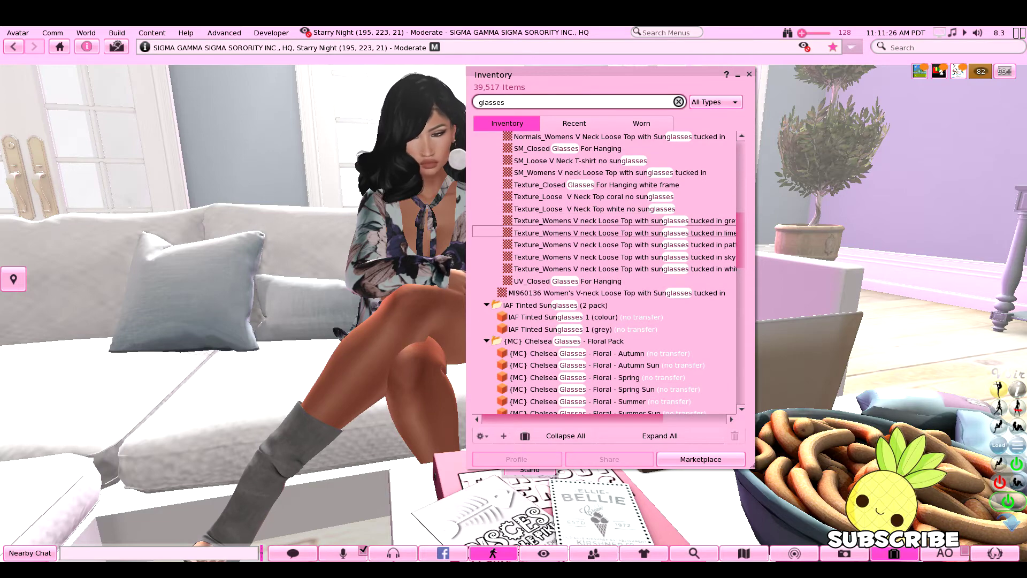
{"action": "scroll", "coordinate": [605, 267], "scroll_direction": "down", "scroll_amount": 2}
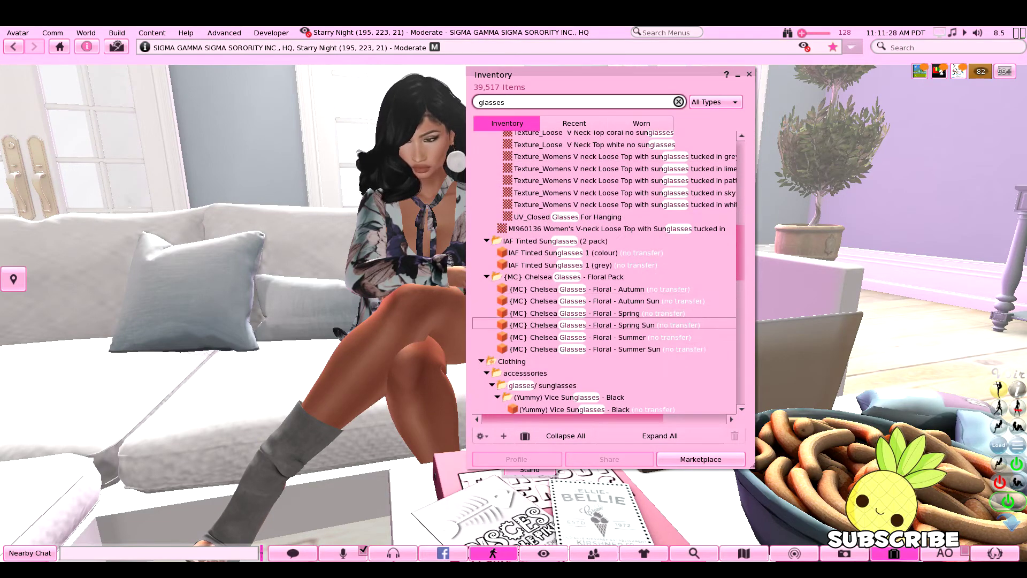
{"action": "scroll", "coordinate": [604, 325], "scroll_direction": "down", "scroll_amount": 3}
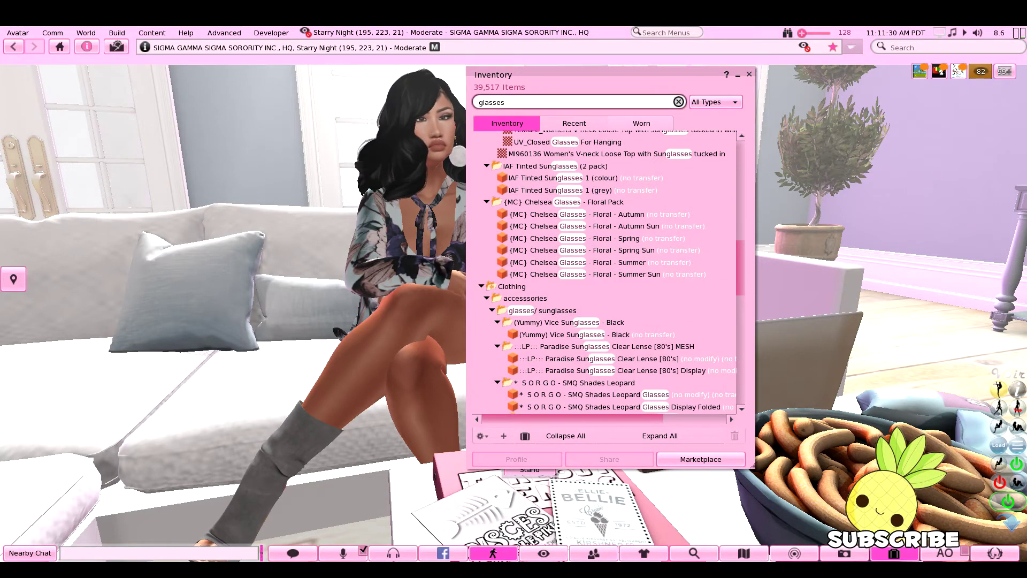
{"action": "scroll", "coordinate": [604, 321], "scroll_direction": "down", "scroll_amount": 4}
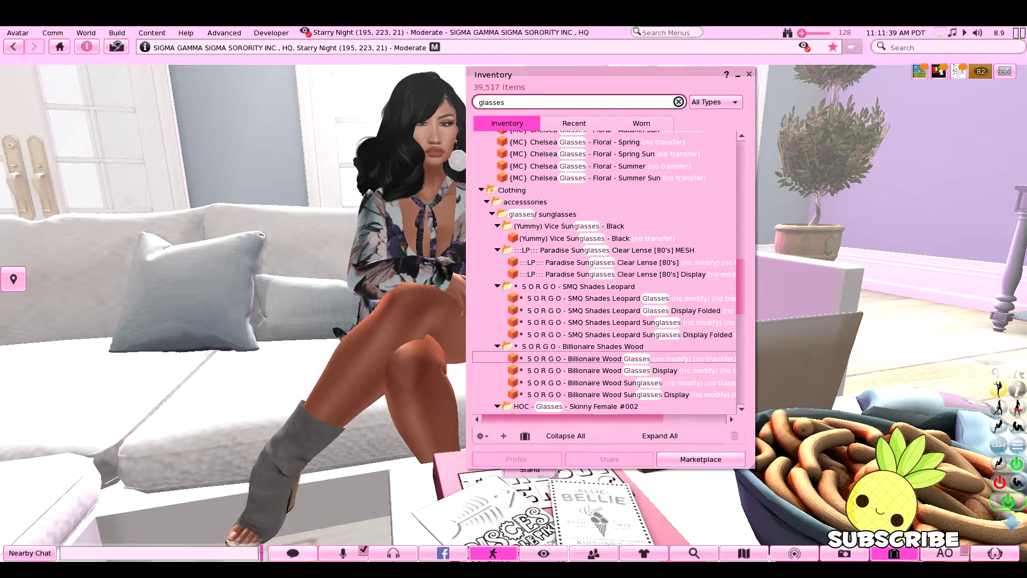
{"action": "right_click", "coordinate": [662, 359]}
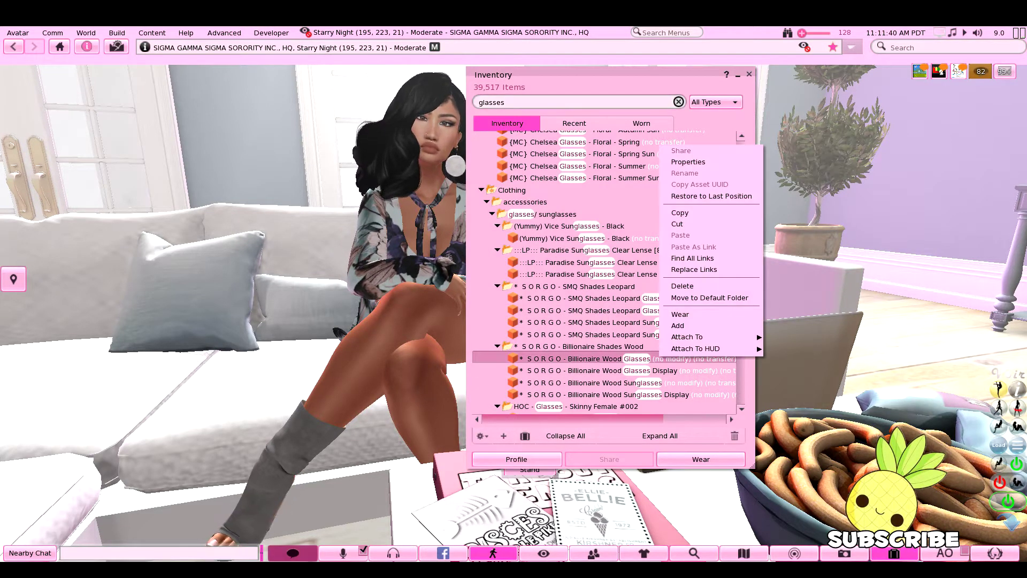
{"action": "left_click", "coordinate": [680, 314]}
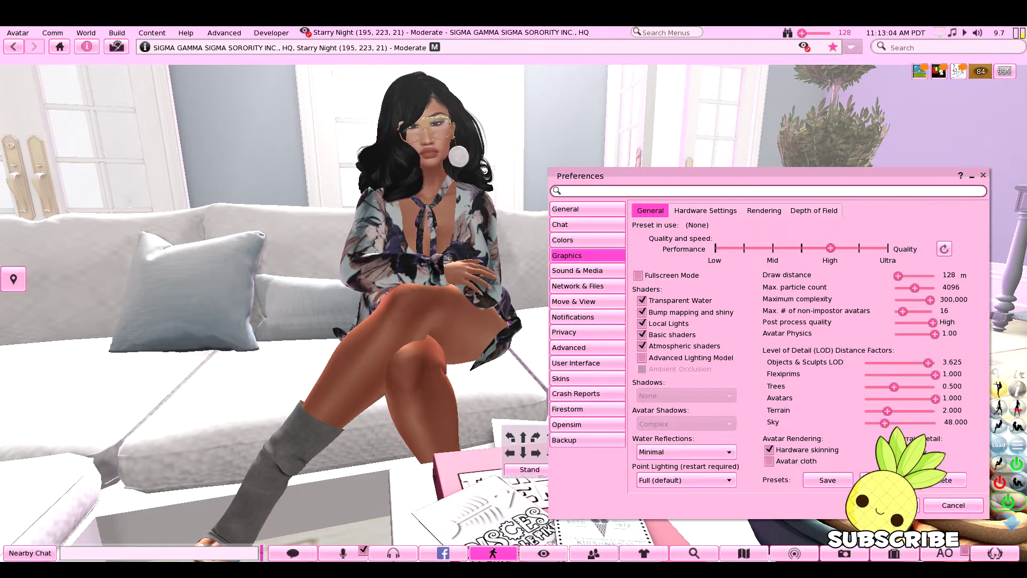
Step: Reopen Preferences, dismiss the sofa's pose dialog and show the Skins settings
{"action": "key", "text": "ctrl+p"}
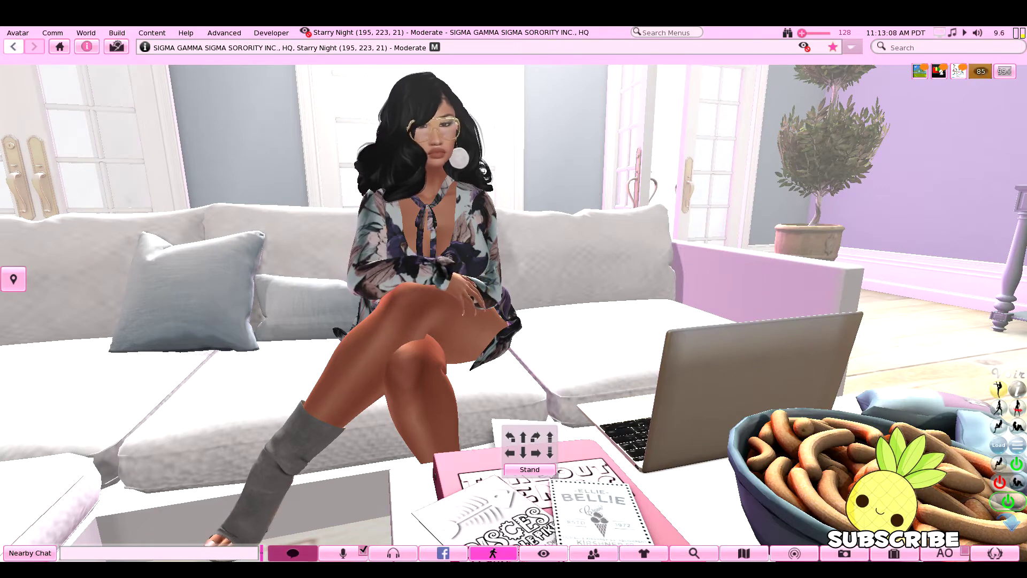
{"action": "left_click", "coordinate": [18, 32]}
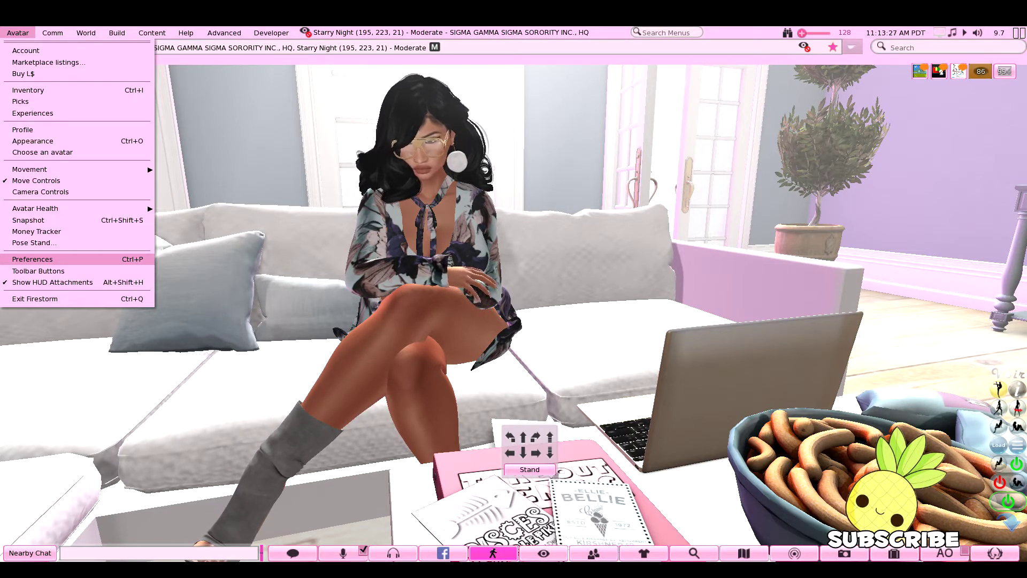
{"action": "left_click", "coordinate": [32, 259]}
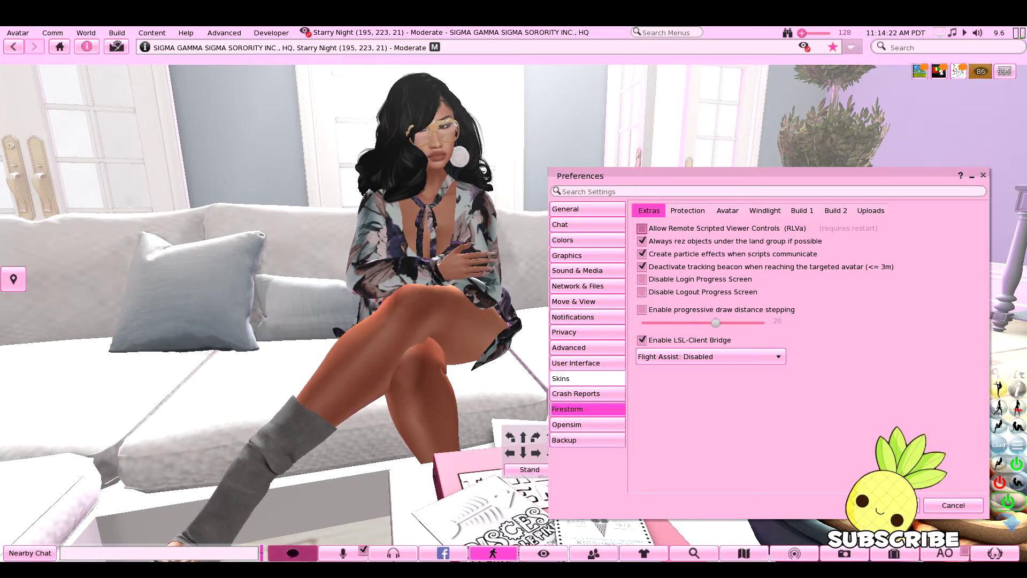
{"action": "left_click", "coordinate": [541, 389]}
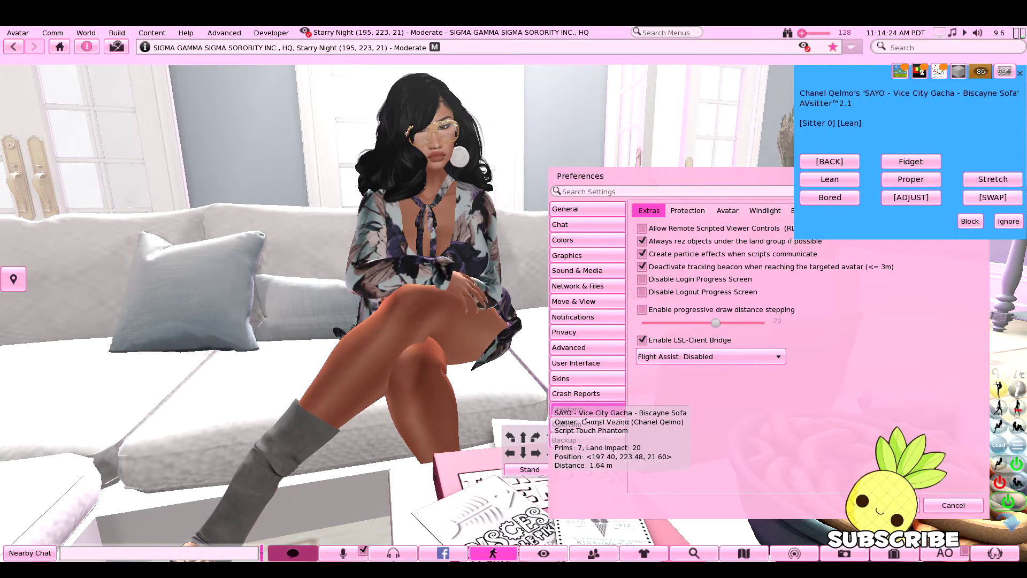
{"action": "left_click", "coordinate": [1009, 221]}
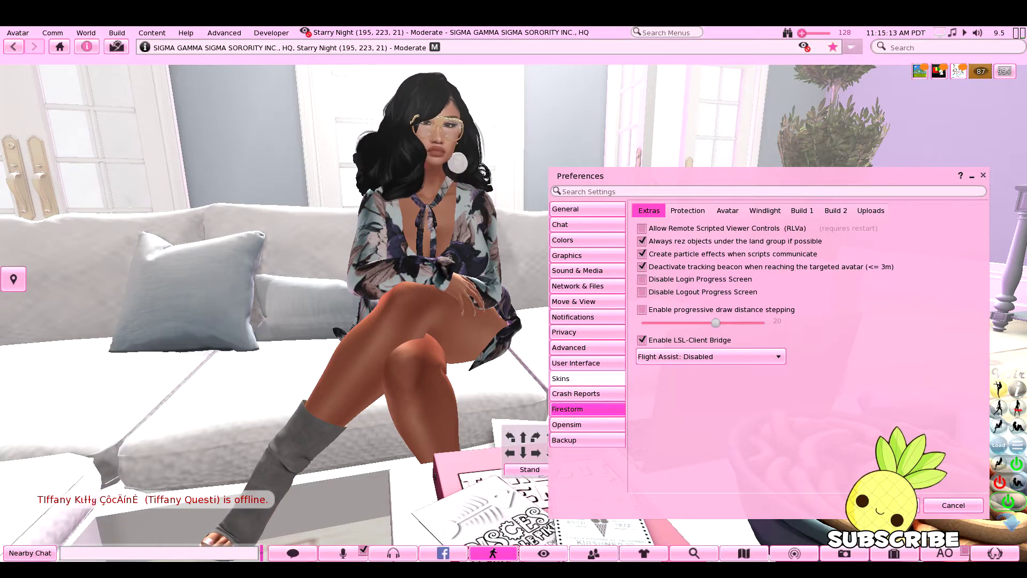
{"action": "left_click", "coordinate": [587, 378]}
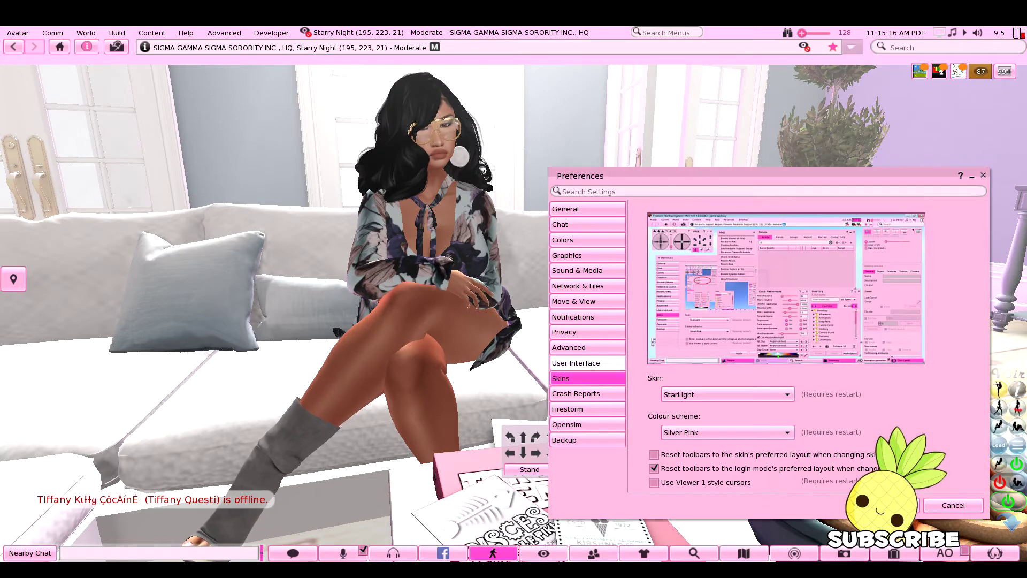
{"action": "left_click", "coordinate": [587, 347]}
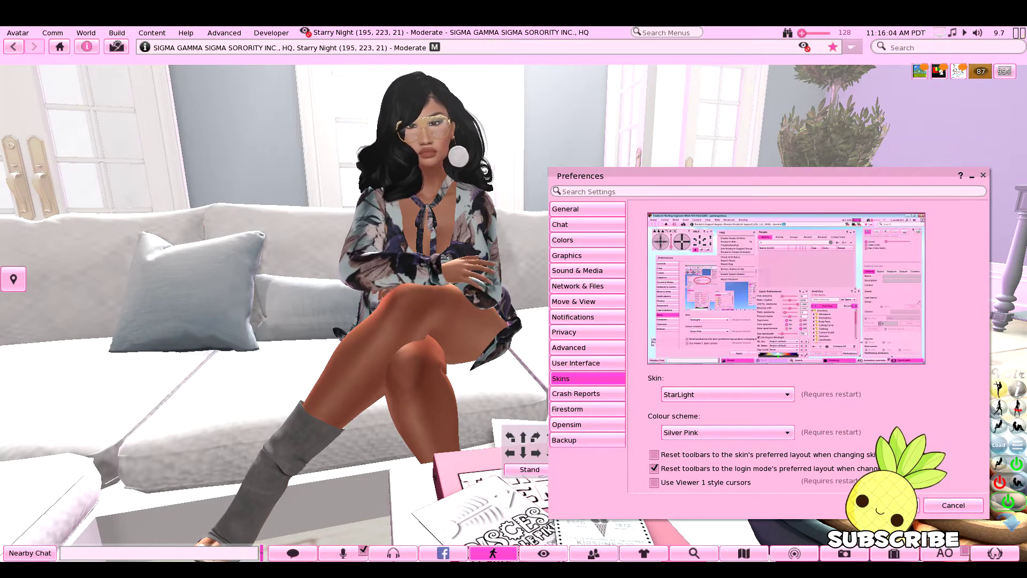
Step: Preview the AnsaStorm skin with the Classic Brown, Ectoplasma and Blood colour schemes
{"action": "left_click", "coordinate": [727, 394]}
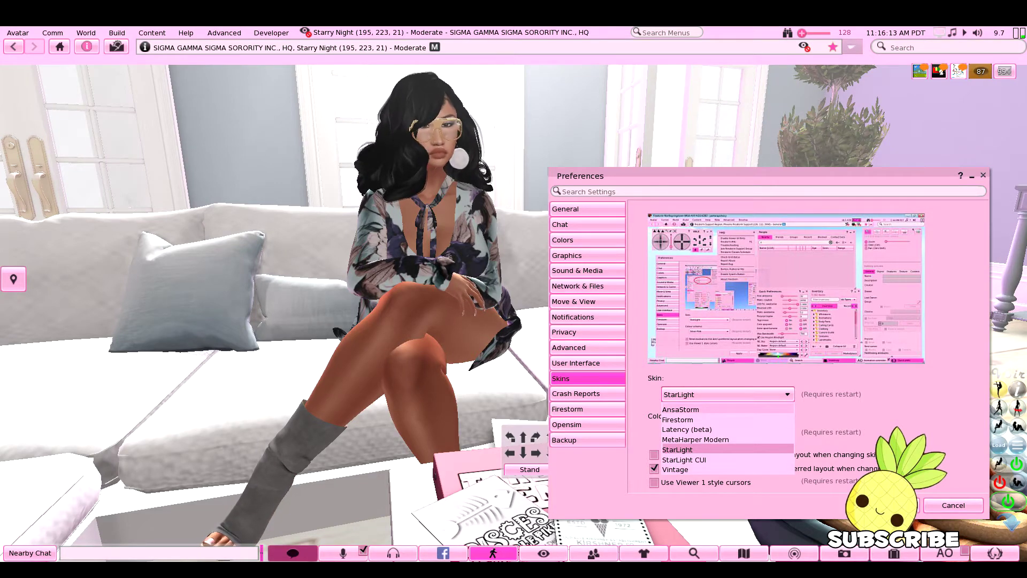
{"action": "left_click", "coordinate": [680, 409]}
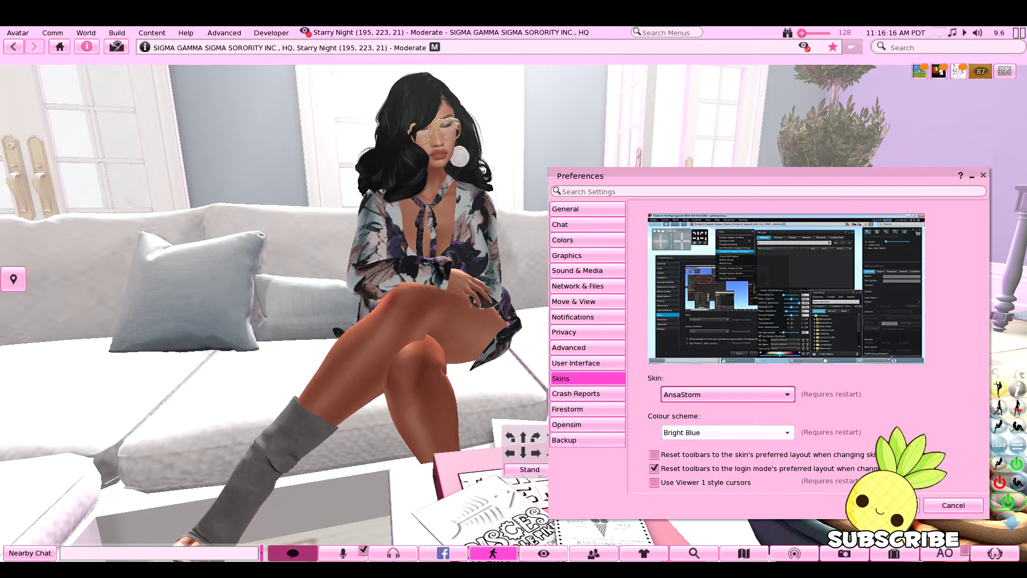
{"action": "left_click", "coordinate": [727, 432]}
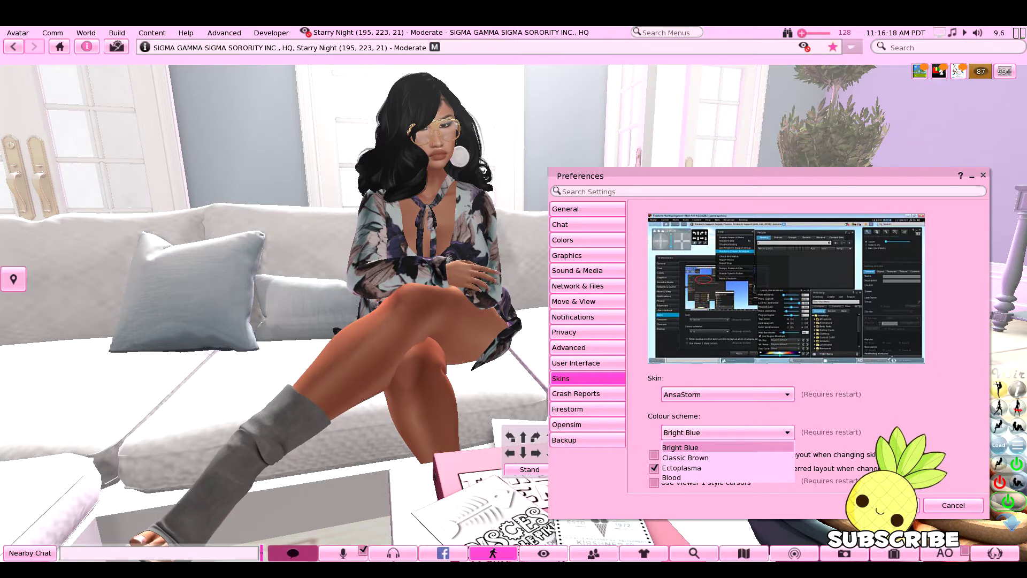
{"action": "left_click", "coordinate": [685, 457]}
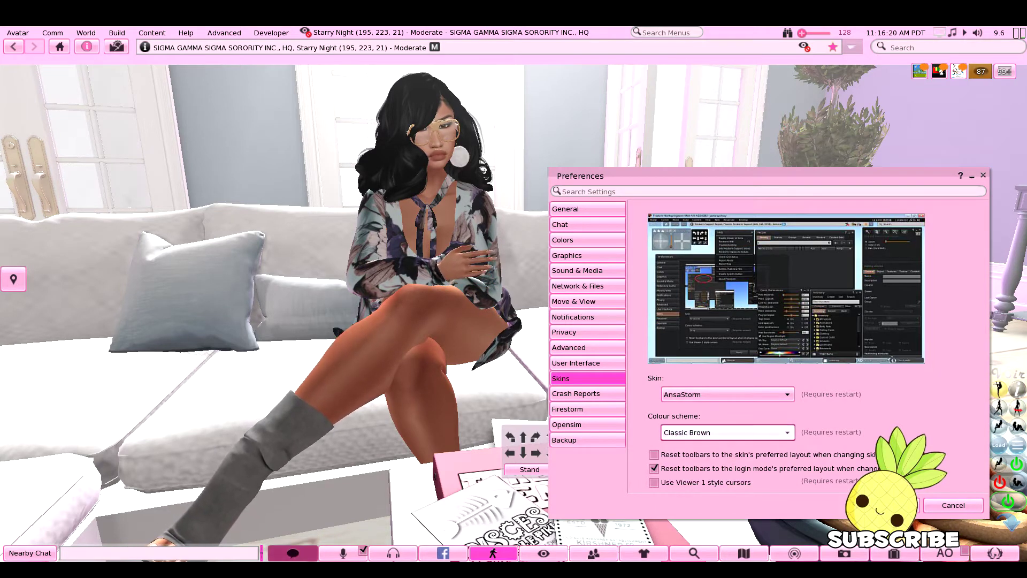
{"action": "left_click", "coordinate": [727, 432]}
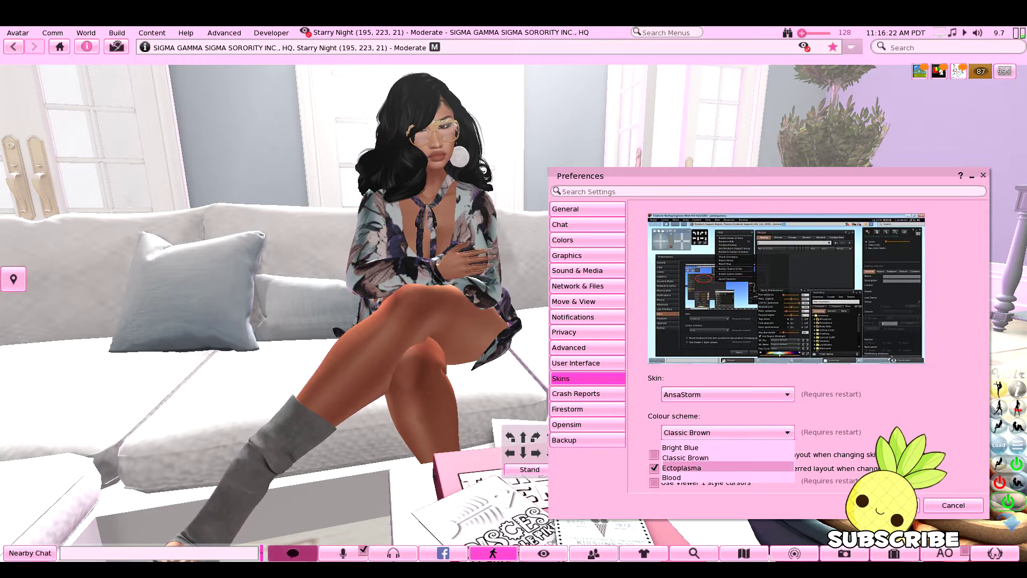
{"action": "left_click", "coordinate": [682, 467]}
{"action": "left_click", "coordinate": [727, 432]}
{"action": "left_click", "coordinate": [682, 477]}
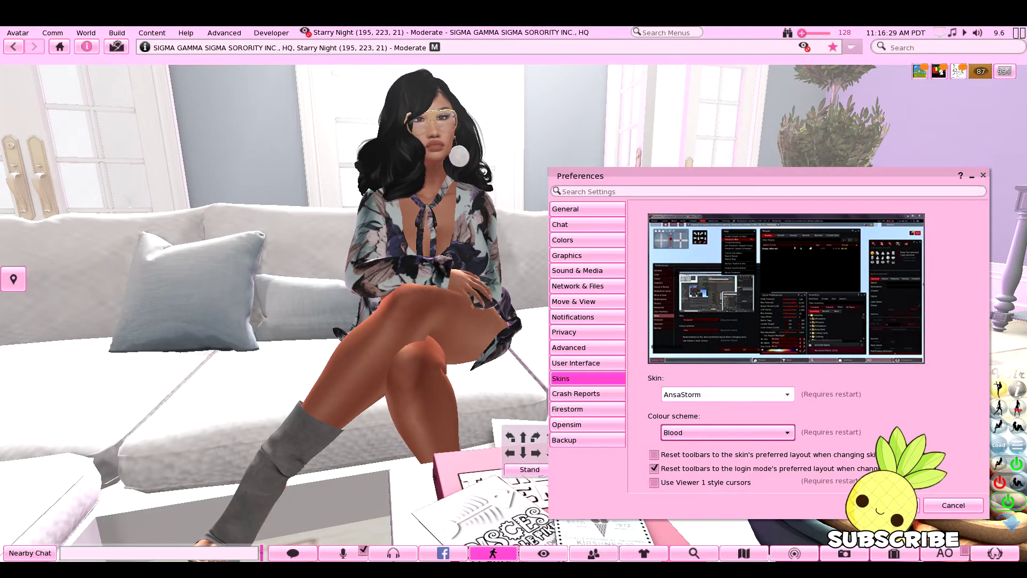
Step: Preview the Firestorm skin with the CtrlAltStudio and Blue colour schemes
{"action": "left_click", "coordinate": [727, 394]}
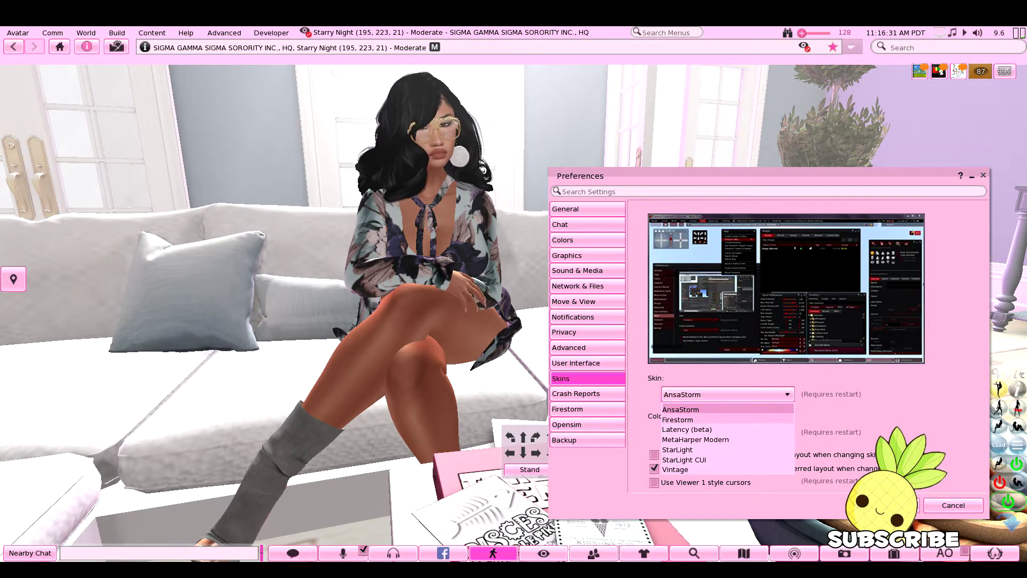
{"action": "left_click", "coordinate": [677, 419]}
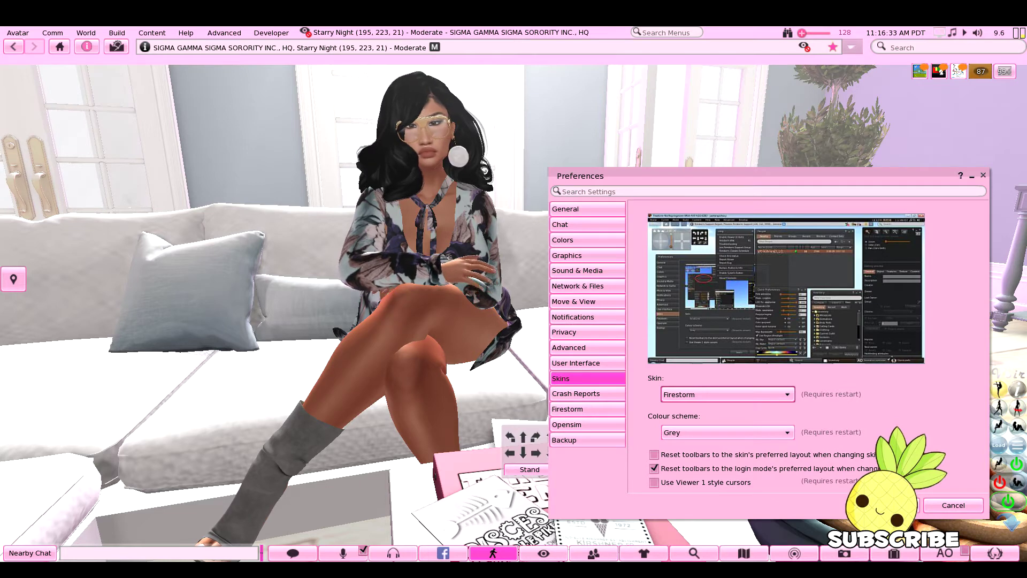
{"action": "left_click", "coordinate": [727, 432]}
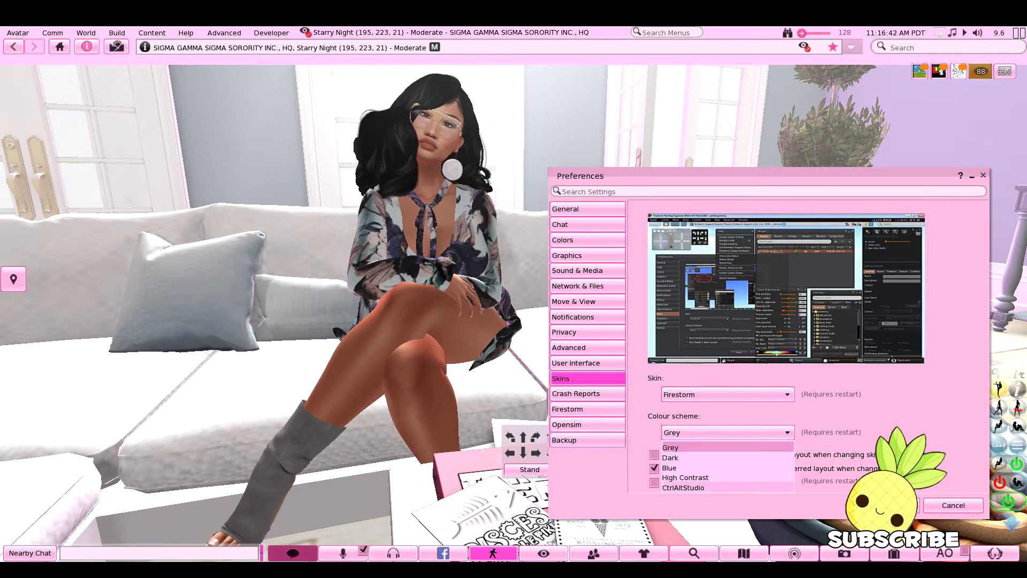
{"action": "left_click", "coordinate": [683, 488]}
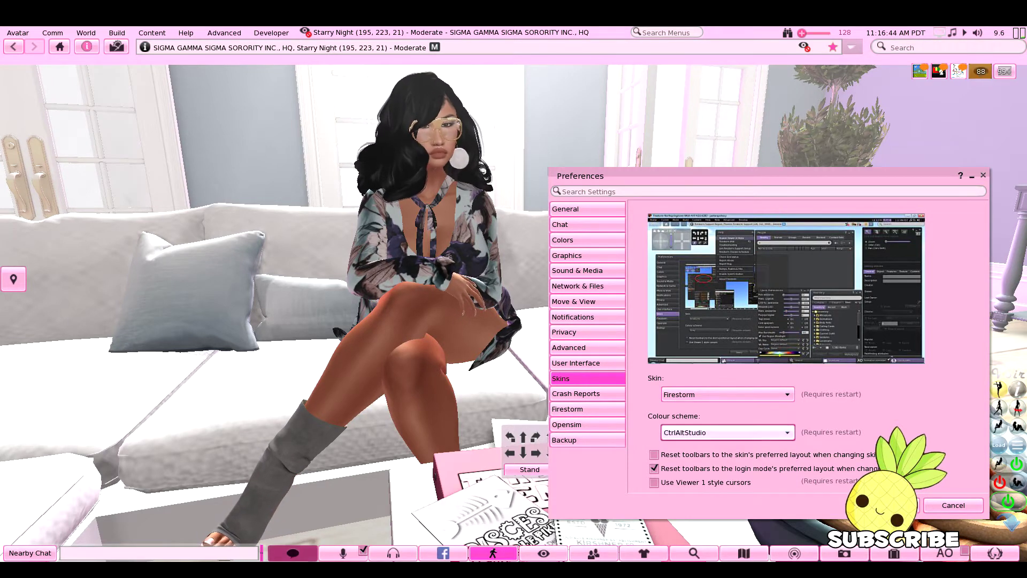
{"action": "left_click", "coordinate": [728, 432]}
{"action": "left_click", "coordinate": [669, 467]}
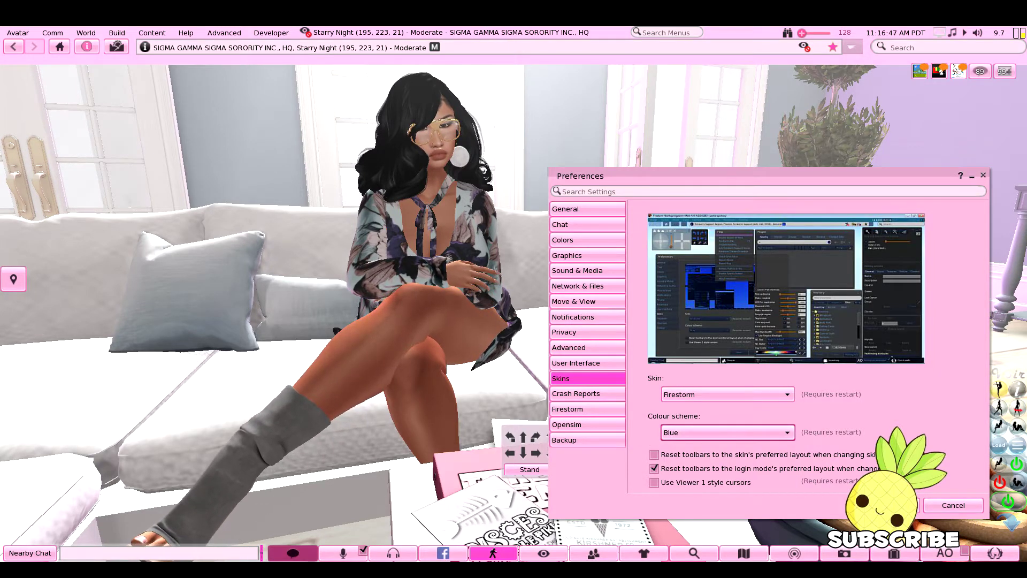
Step: Preview the Latency (beta) skin with the Extra Plain colour scheme
{"action": "left_click", "coordinate": [727, 394]}
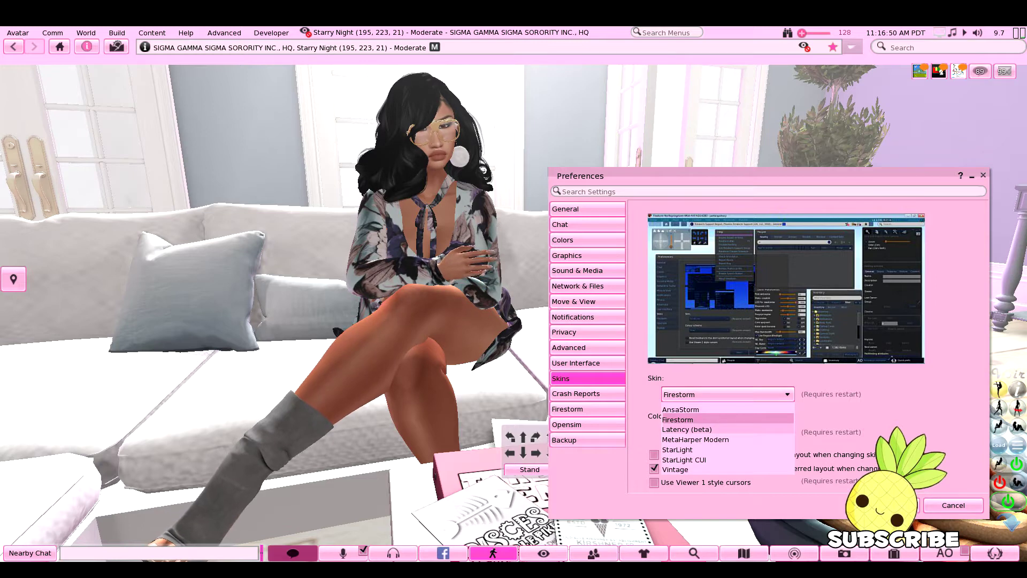
{"action": "left_click", "coordinate": [686, 429]}
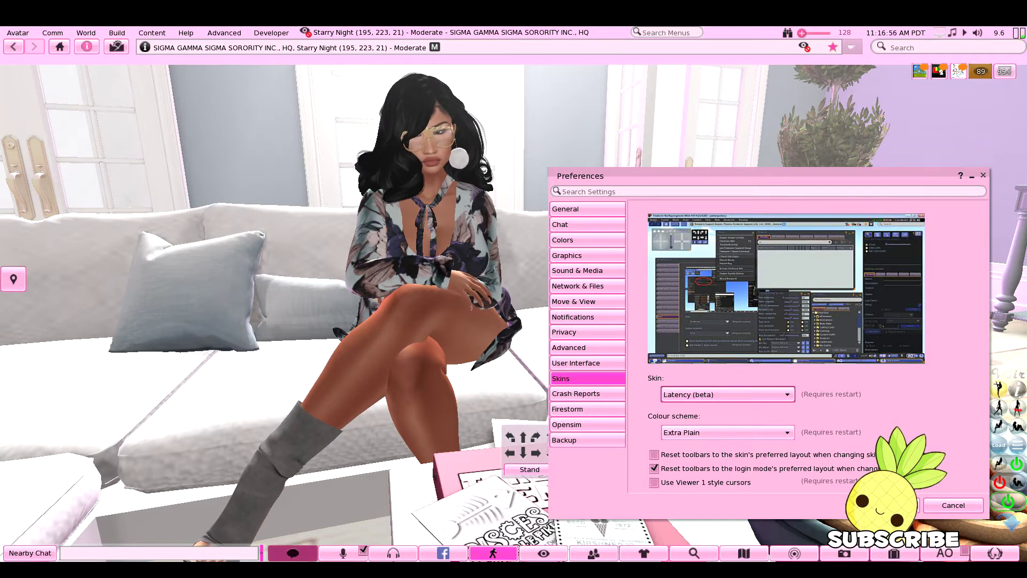
{"action": "left_click", "coordinate": [727, 432]}
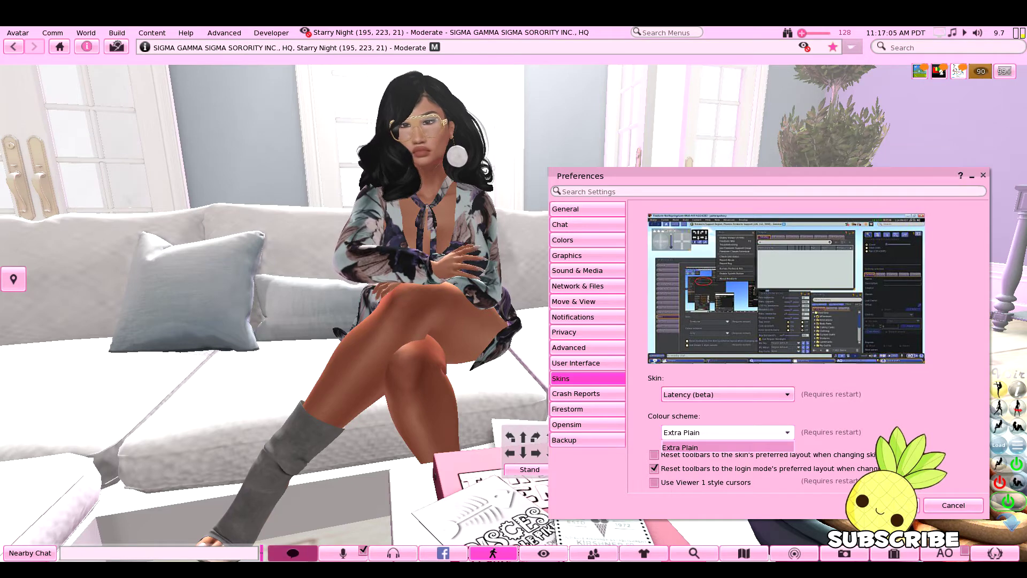
{"action": "left_click", "coordinate": [717, 447]}
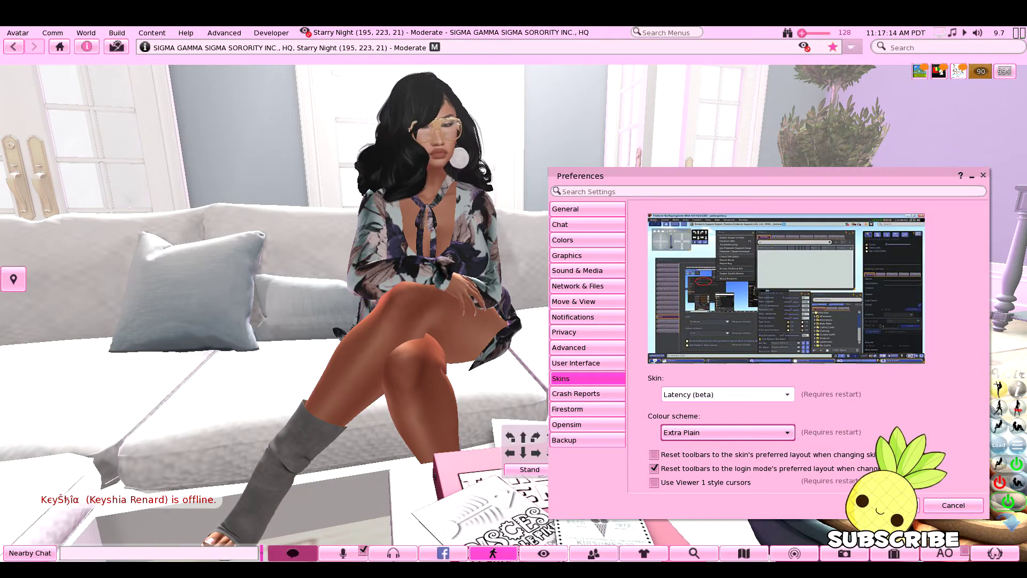
Step: Preview the StarLight skin, then select the MetaHarper Modern skin
{"action": "left_click", "coordinate": [727, 394]}
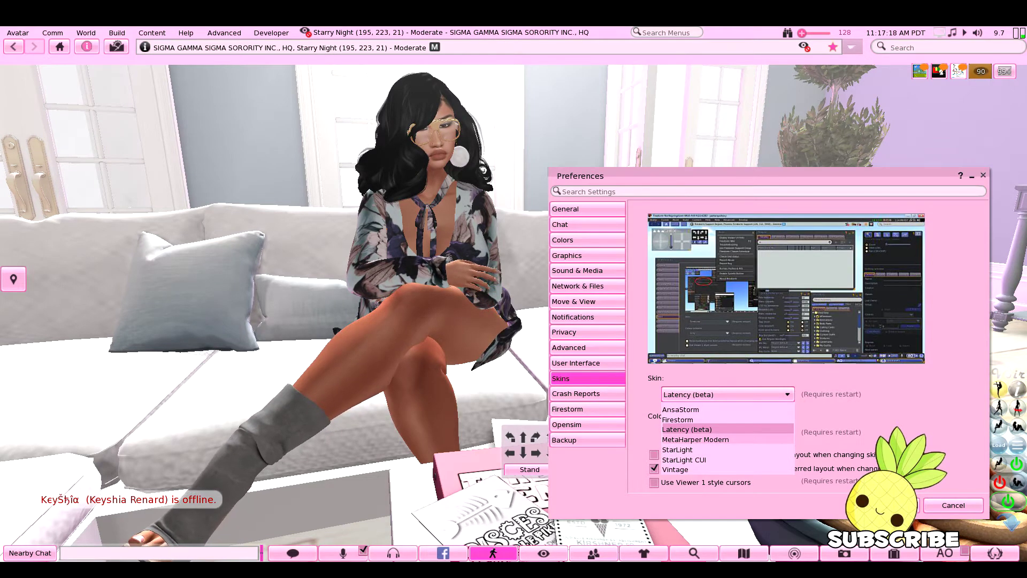
{"action": "left_click", "coordinate": [695, 450]}
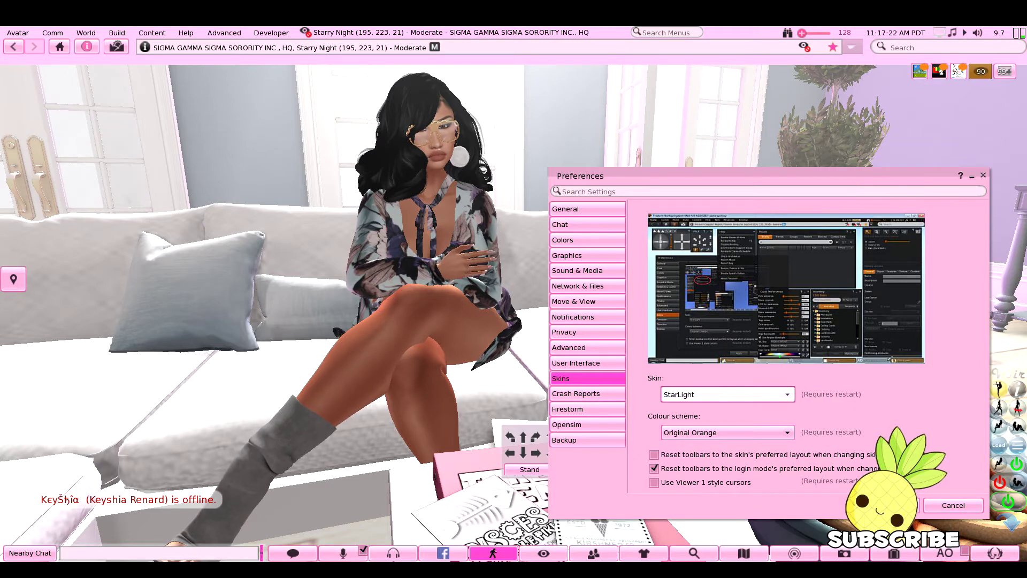
{"action": "left_click", "coordinate": [727, 395]}
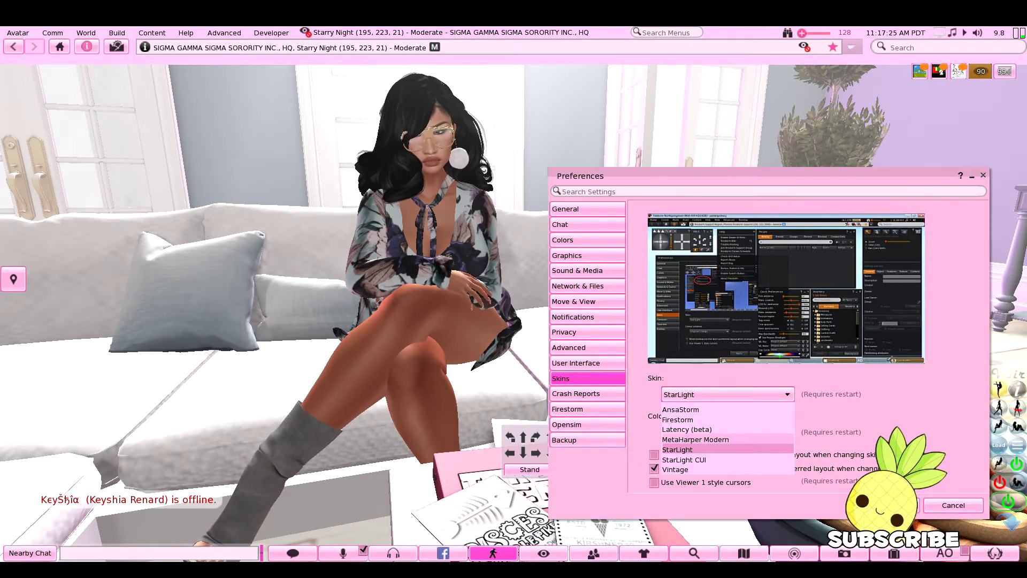
{"action": "left_click", "coordinate": [696, 440]}
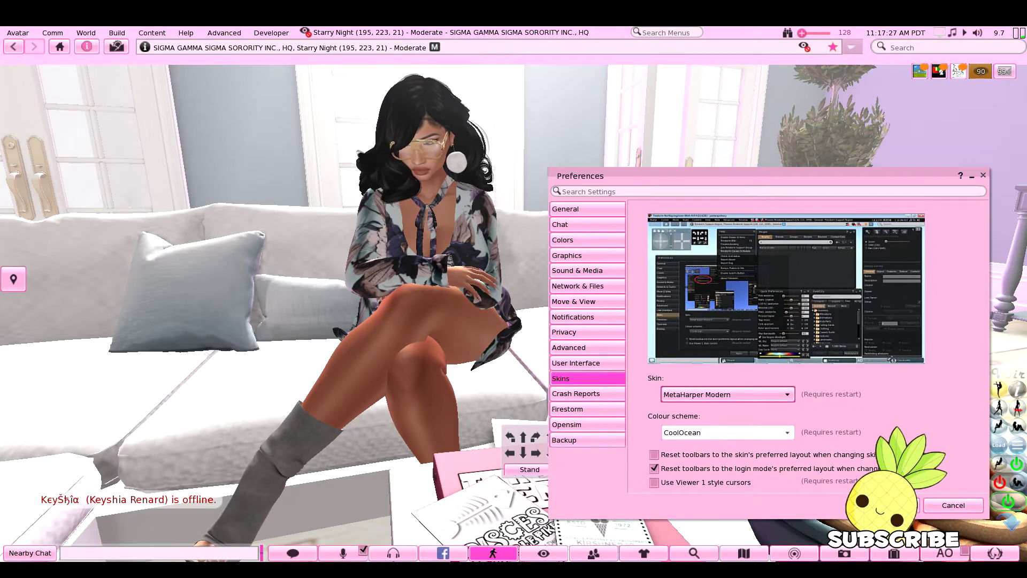
Step: Preview the MetaHarper Modern skin with the AppalachianSky and BlackGlass colour schemes
{"action": "left_click", "coordinate": [727, 432]}
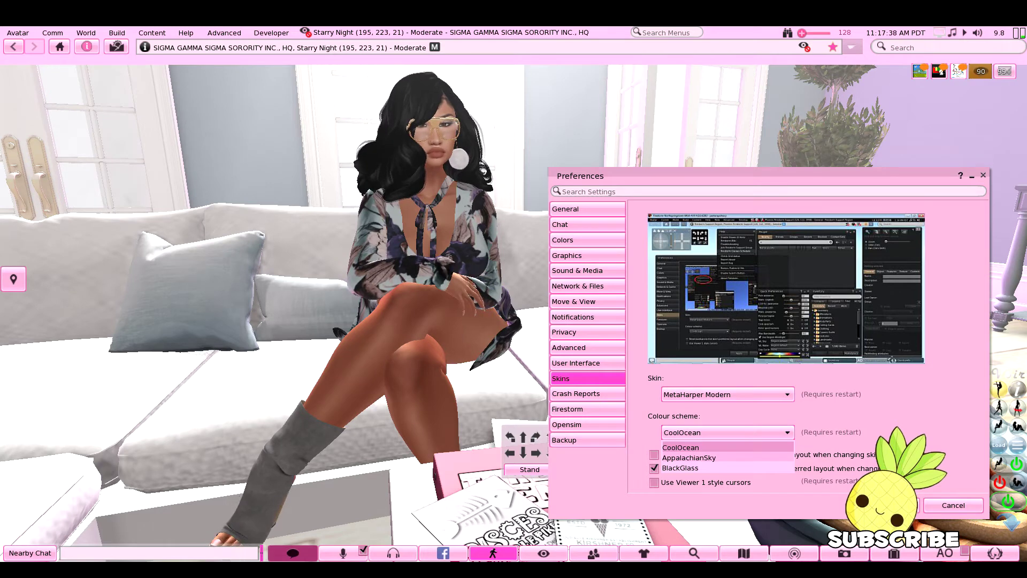
{"action": "left_click", "coordinate": [689, 457]}
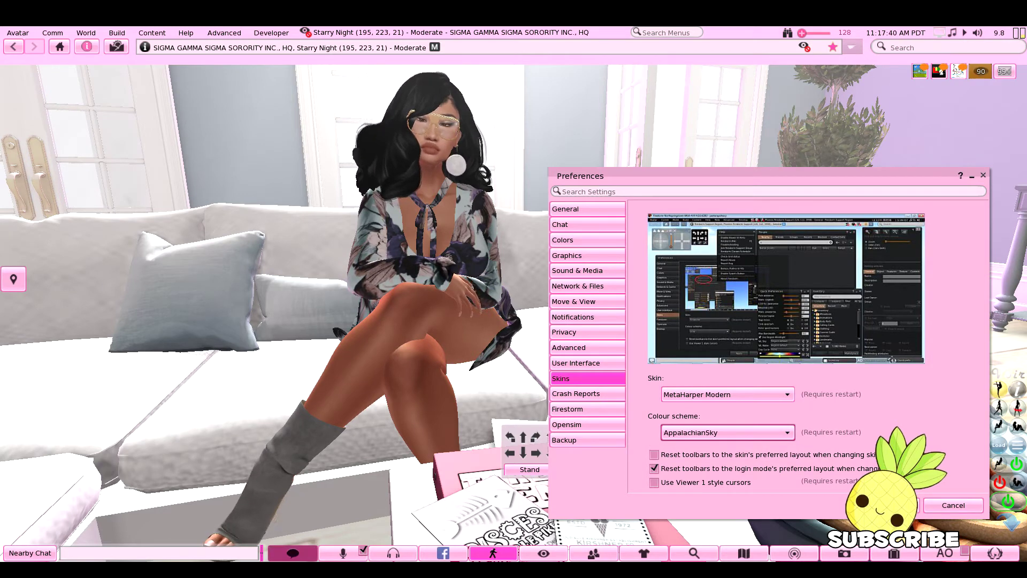
{"action": "left_click", "coordinate": [727, 432]}
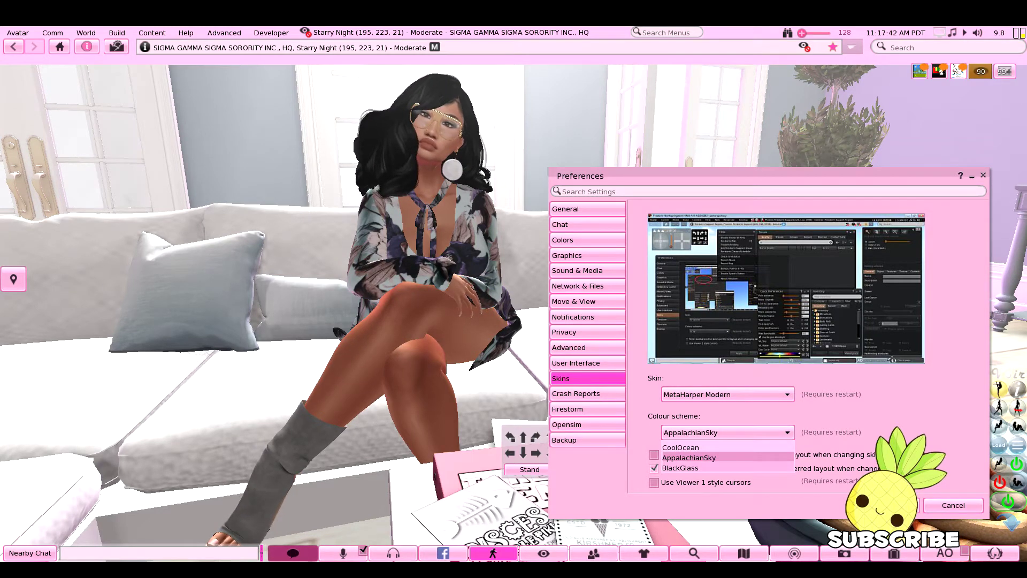
{"action": "left_click", "coordinate": [680, 468]}
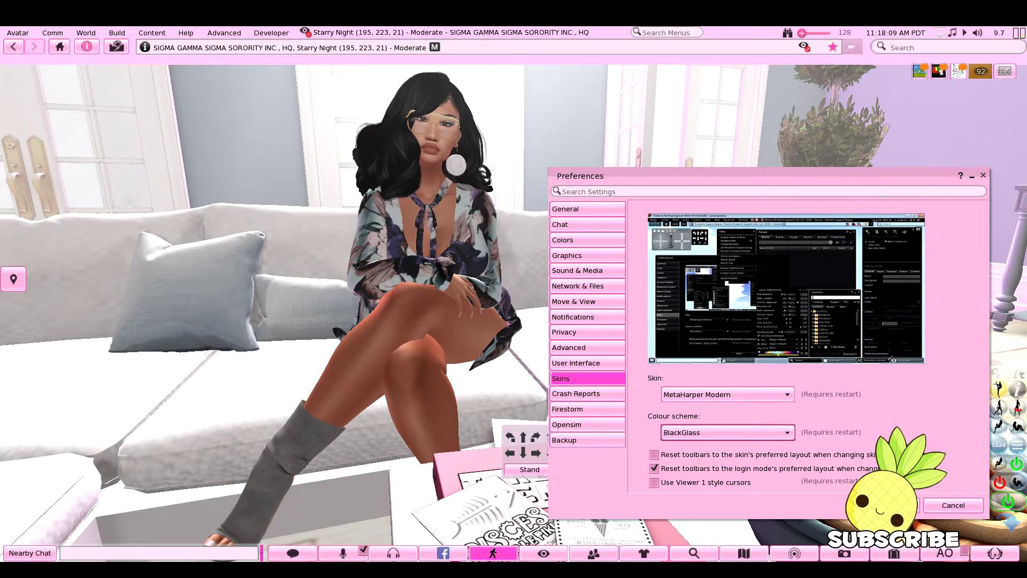
Step: Preview the StarLight skin with the Original Teal and Mono Teal colour schemes
{"action": "left_click", "coordinate": [728, 394]}
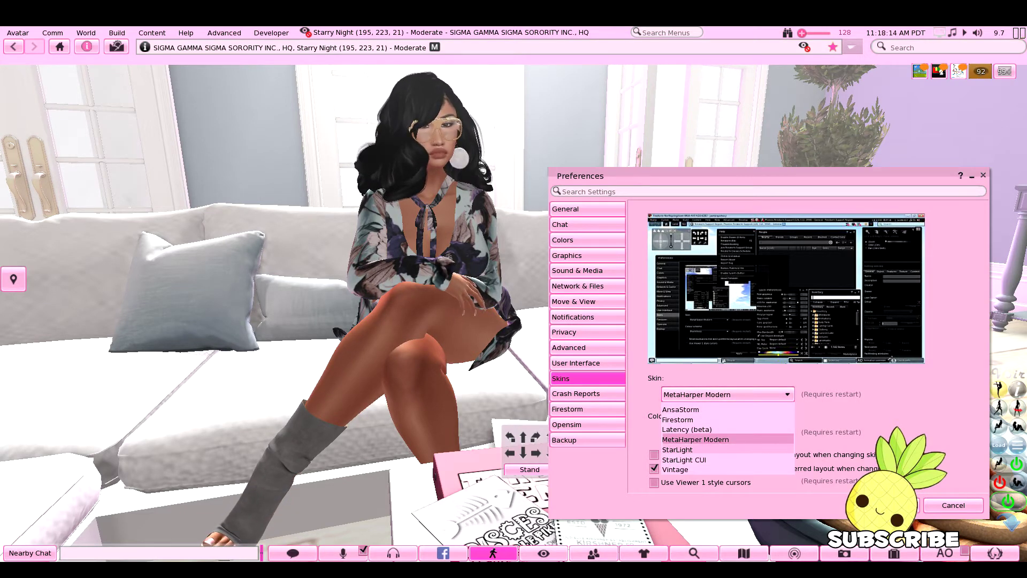
{"action": "left_click", "coordinate": [684, 449]}
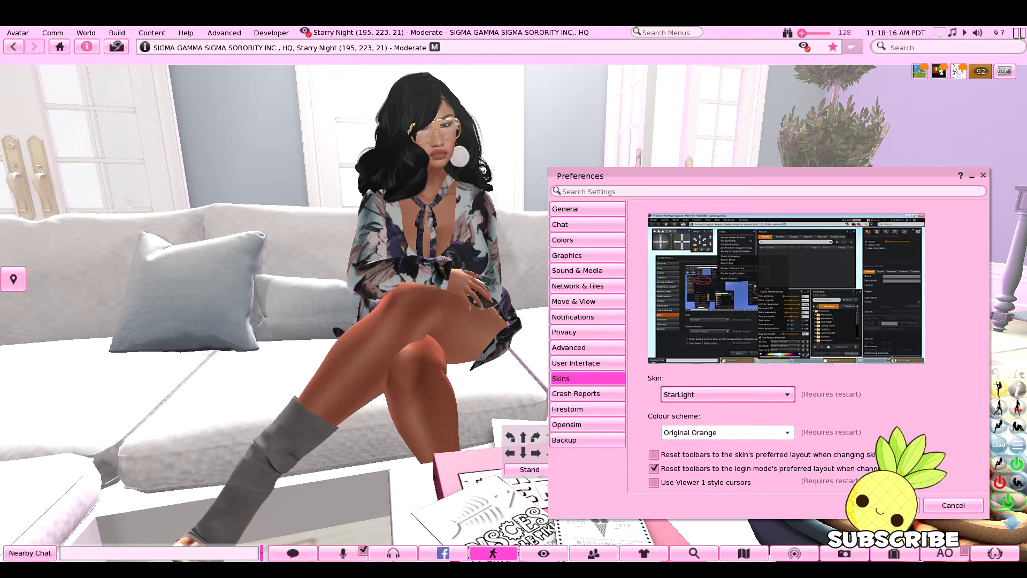
{"action": "left_click", "coordinate": [727, 432]}
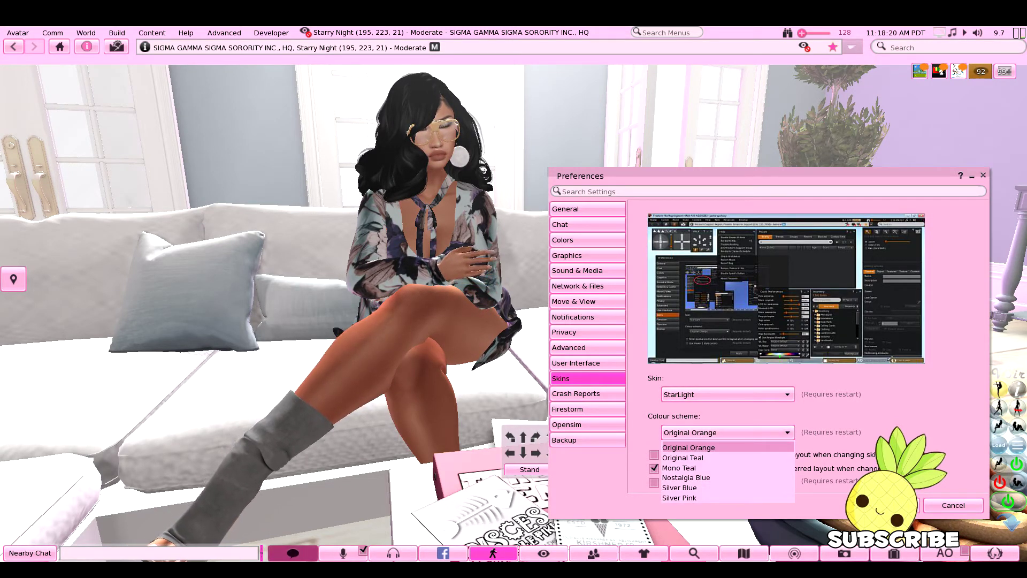
{"action": "left_click", "coordinate": [683, 458]}
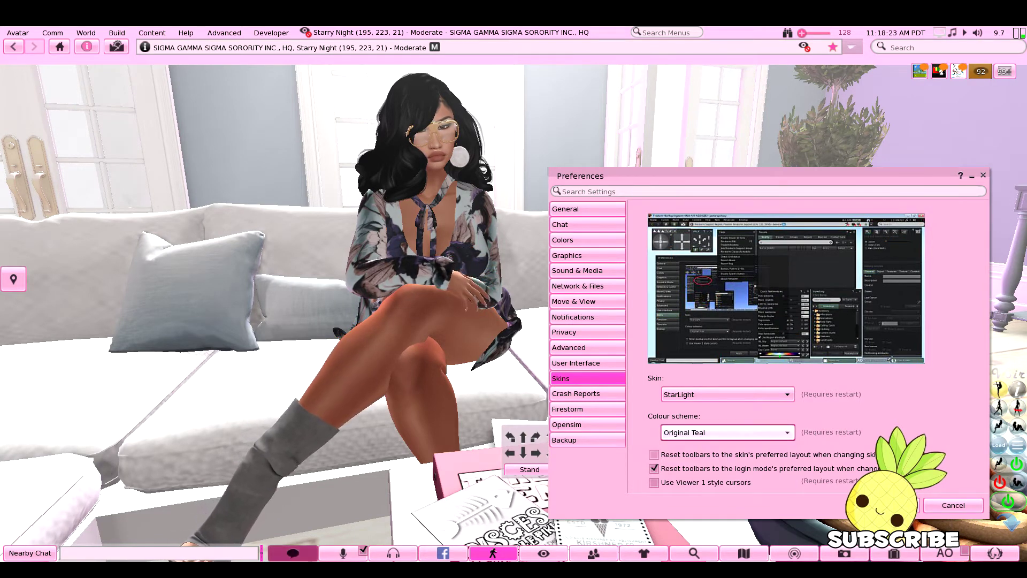
{"action": "left_click", "coordinate": [727, 432]}
{"action": "left_click", "coordinate": [679, 468]}
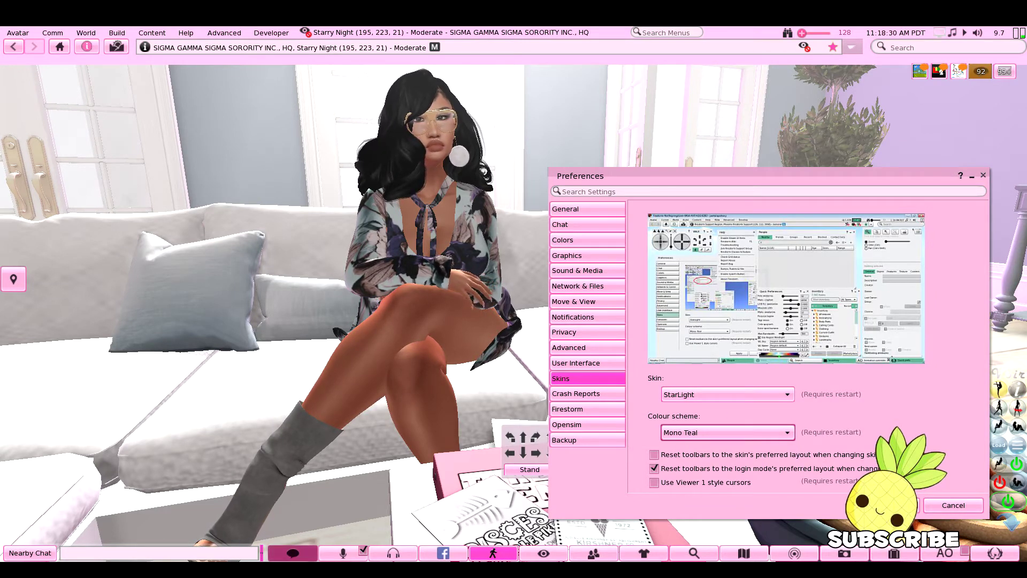
Step: Preview the StarLight skin's Nostalgia Blue, Silver Blue and Silver Pink colour schemes
{"action": "left_click", "coordinate": [727, 432]}
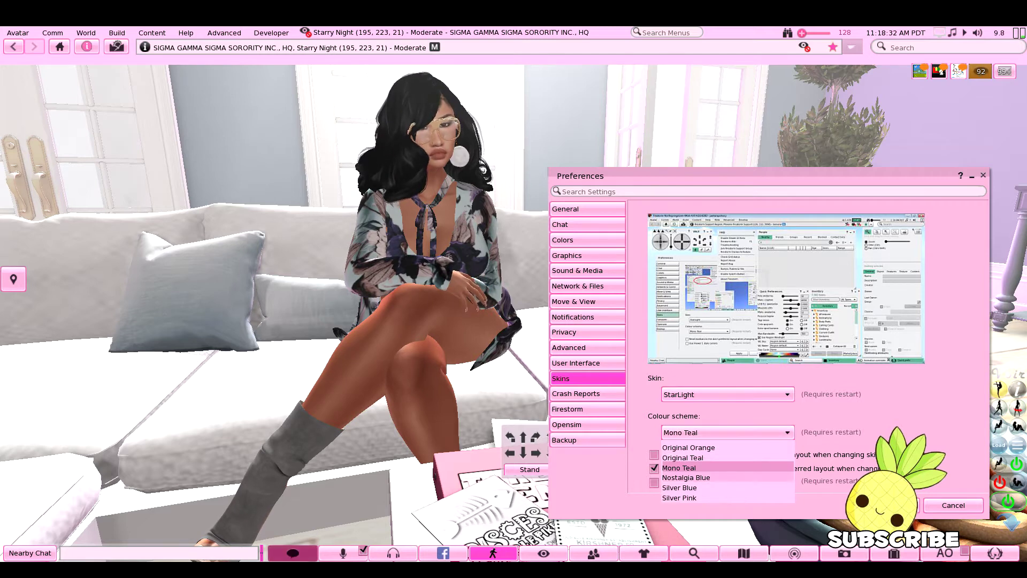
{"action": "left_click", "coordinate": [686, 478]}
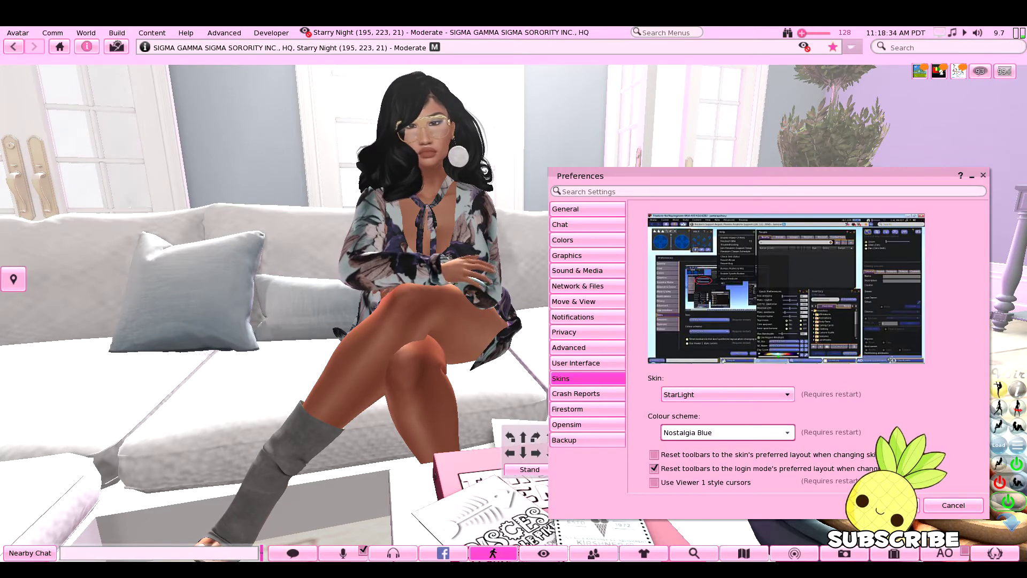
{"action": "left_click", "coordinate": [728, 432]}
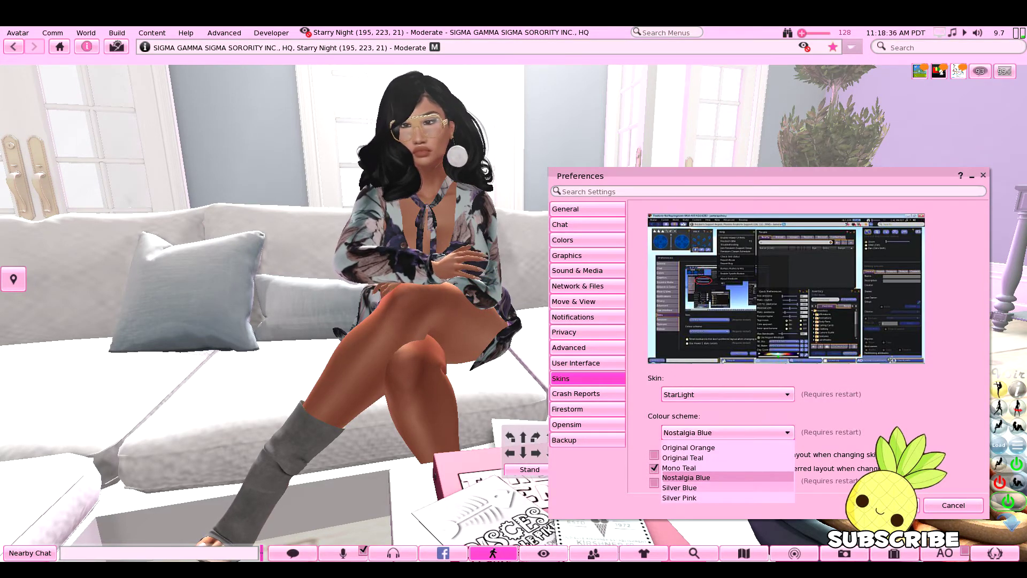
{"action": "left_click", "coordinate": [679, 487]}
{"action": "left_click", "coordinate": [727, 432]}
{"action": "left_click", "coordinate": [680, 497]}
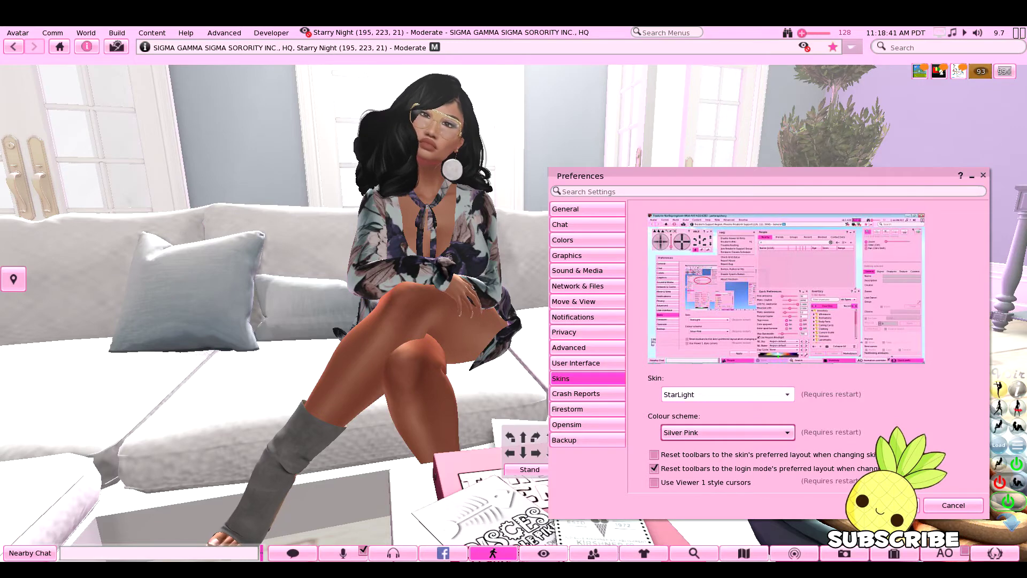
Step: Preview the StarLight CUI skin with the Custom Dark and Custom Light colour schemes
{"action": "left_click", "coordinate": [728, 395]}
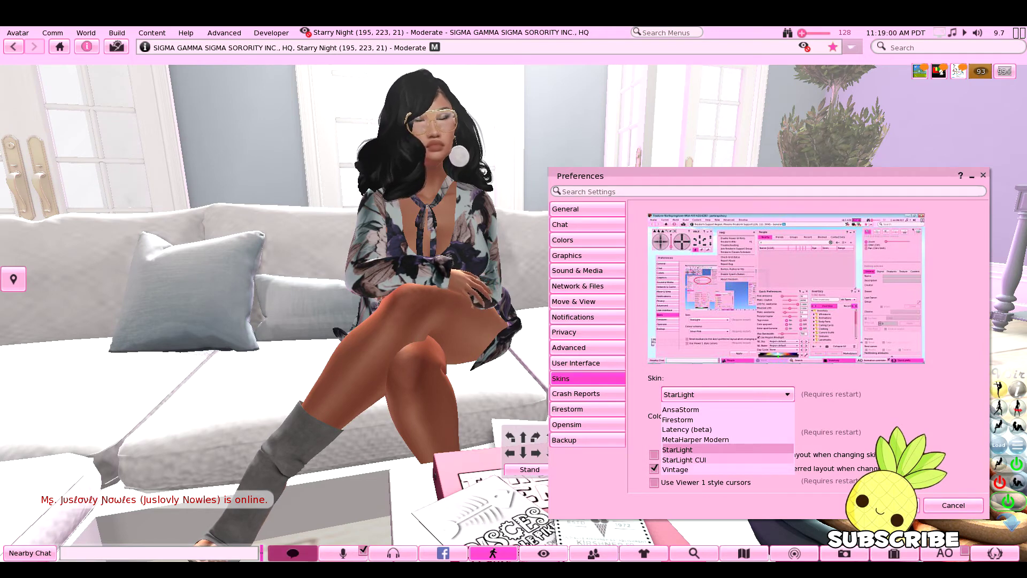
{"action": "left_click", "coordinate": [684, 459]}
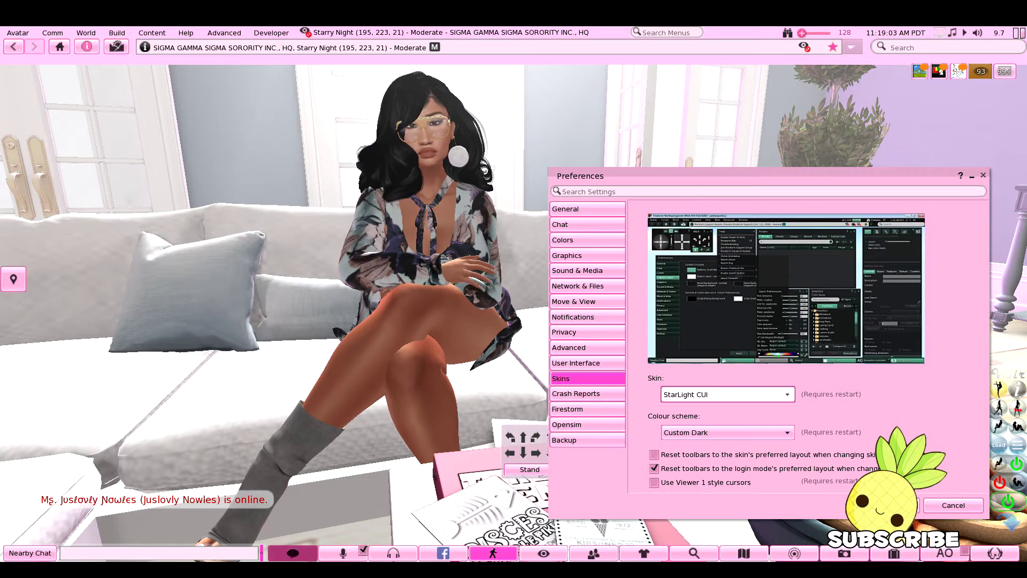
{"action": "left_click", "coordinate": [727, 433]}
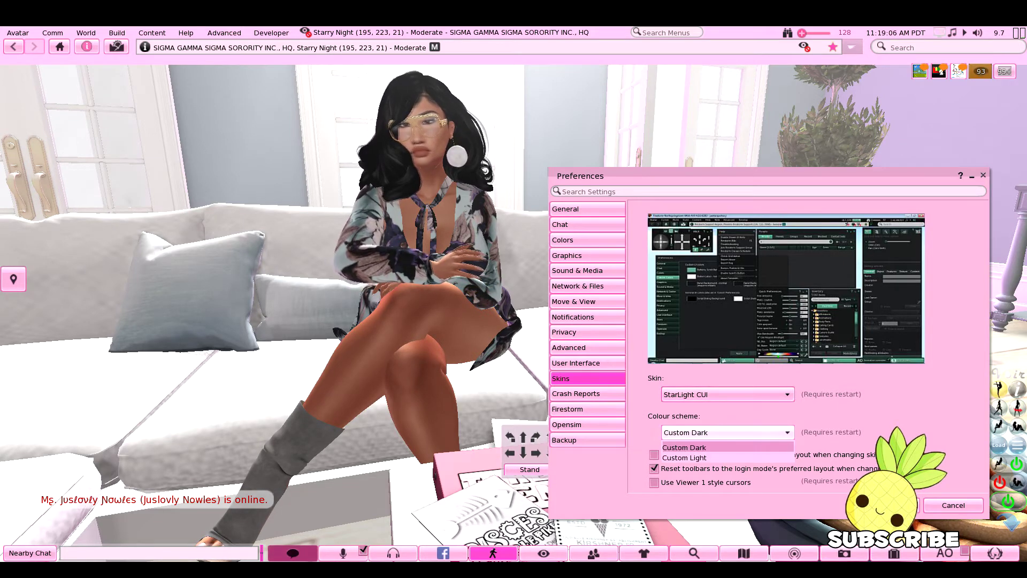
{"action": "left_click", "coordinate": [684, 458]}
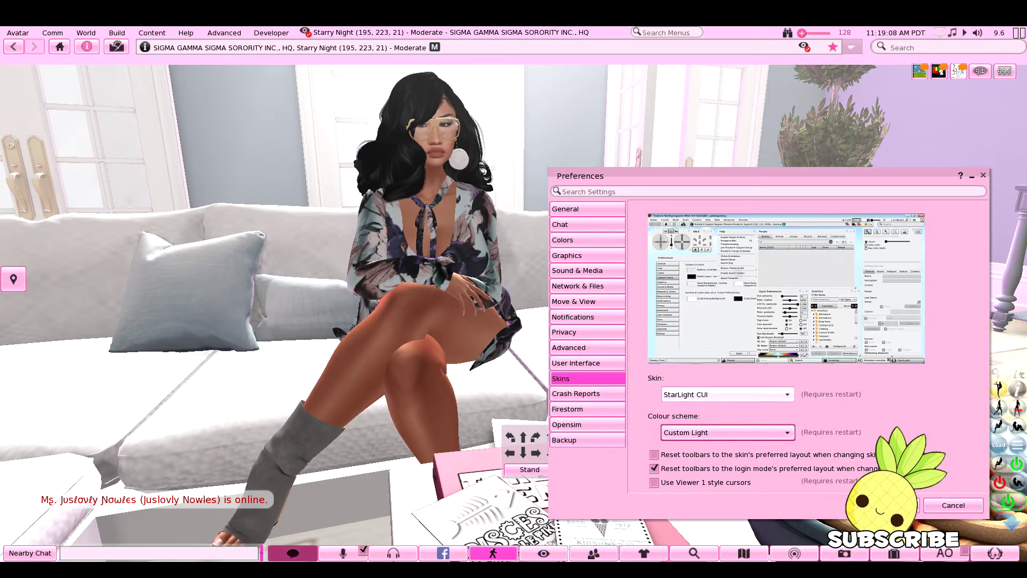
Step: Preview the Vintage skin with the Classic colour scheme
{"action": "left_click", "coordinate": [727, 394]}
{"action": "left_click", "coordinate": [695, 469]}
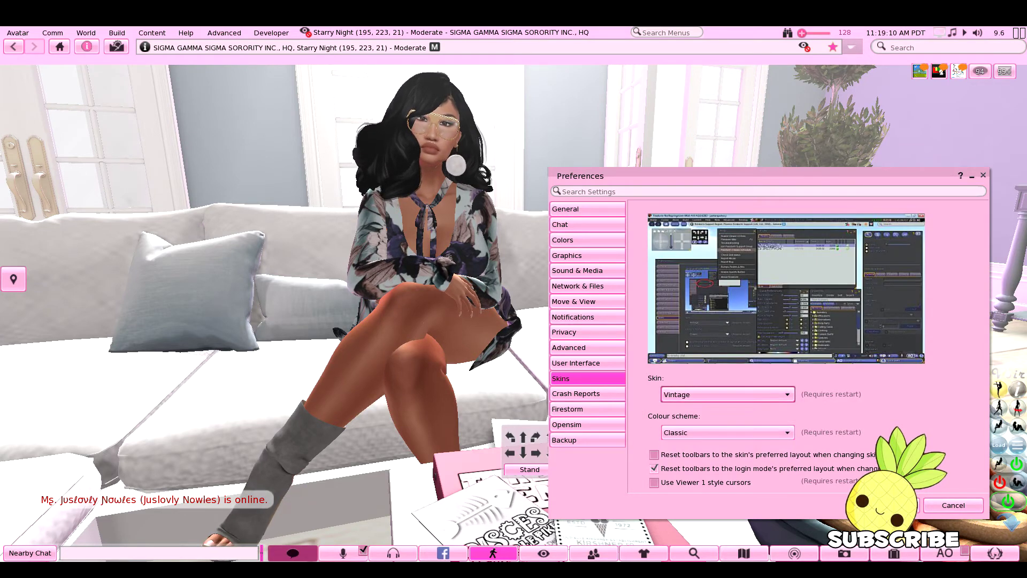
{"action": "left_click", "coordinate": [727, 432]}
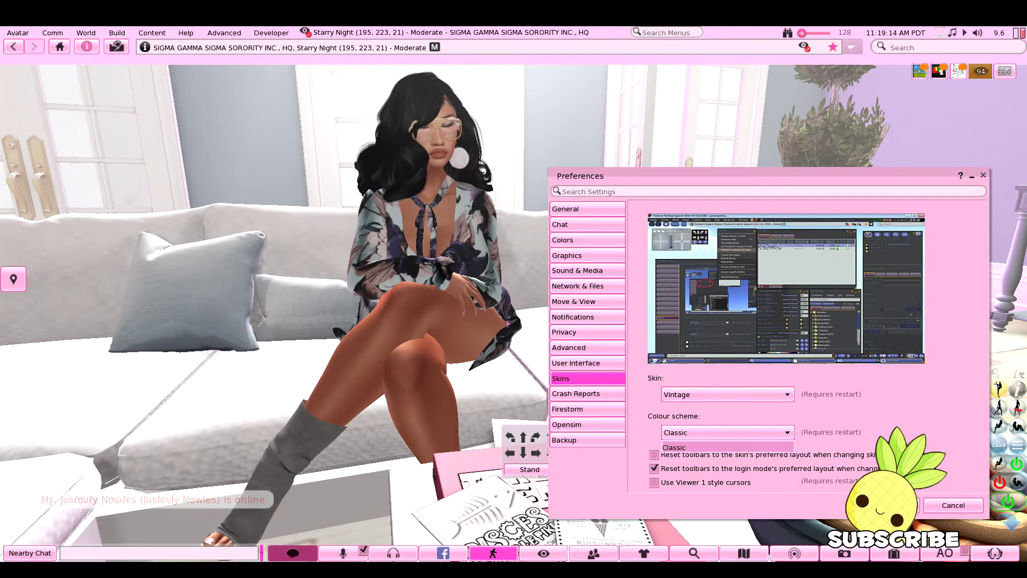
{"action": "left_click", "coordinate": [727, 447]}
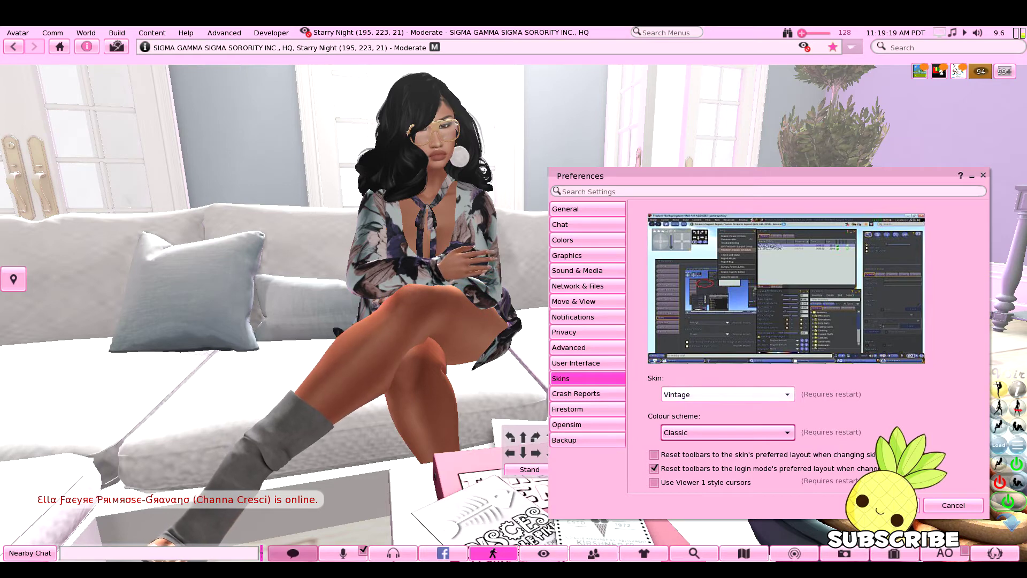
{"action": "left_click", "coordinate": [727, 394]}
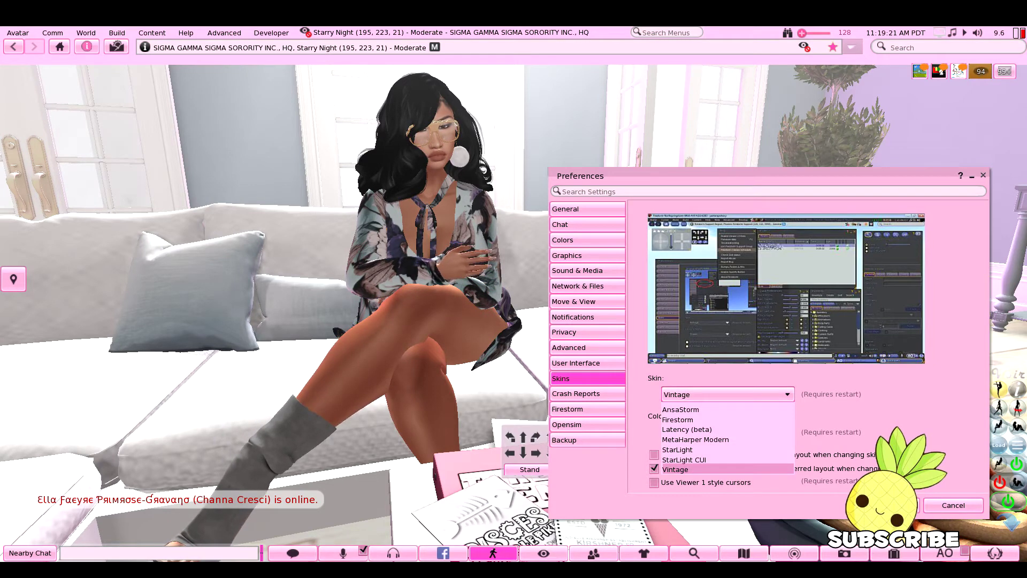
{"action": "left_click", "coordinate": [675, 469]}
Step: Preview the Latency (beta) skin with the Extra Plain colour scheme again
{"action": "left_click", "coordinate": [727, 394]}
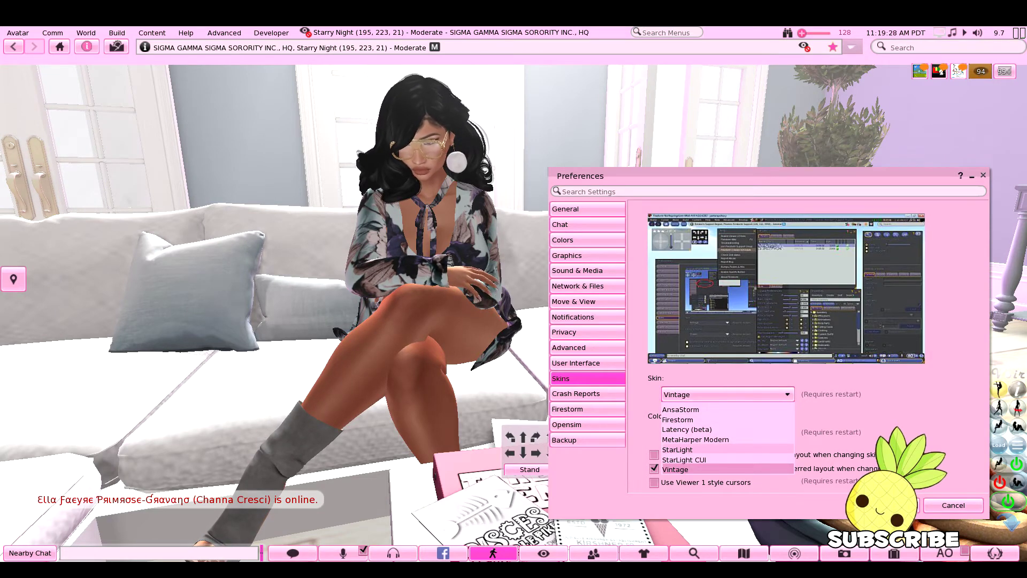
{"action": "left_click", "coordinate": [687, 429]}
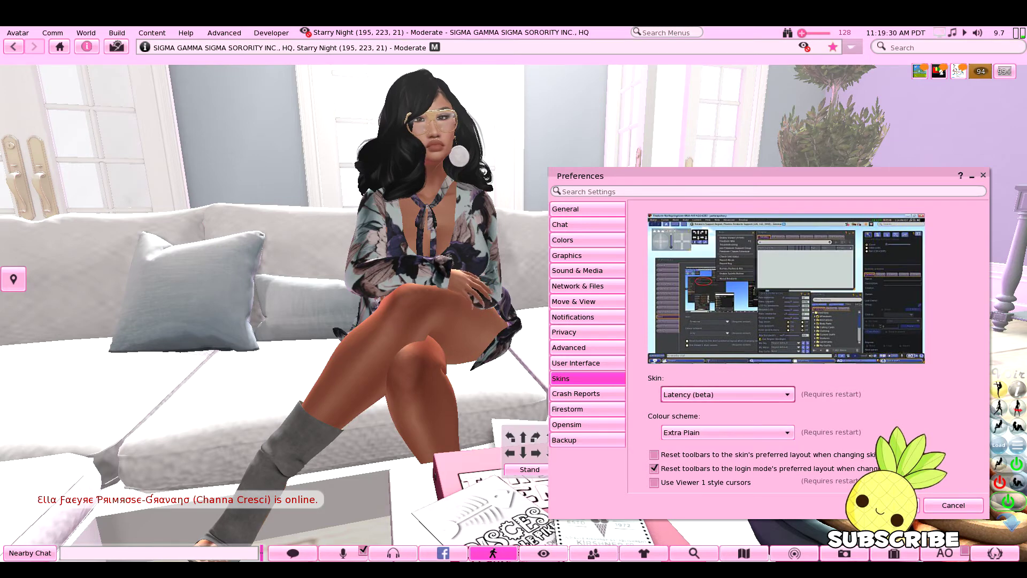
{"action": "left_click", "coordinate": [687, 432]}
{"action": "left_click", "coordinate": [687, 447]}
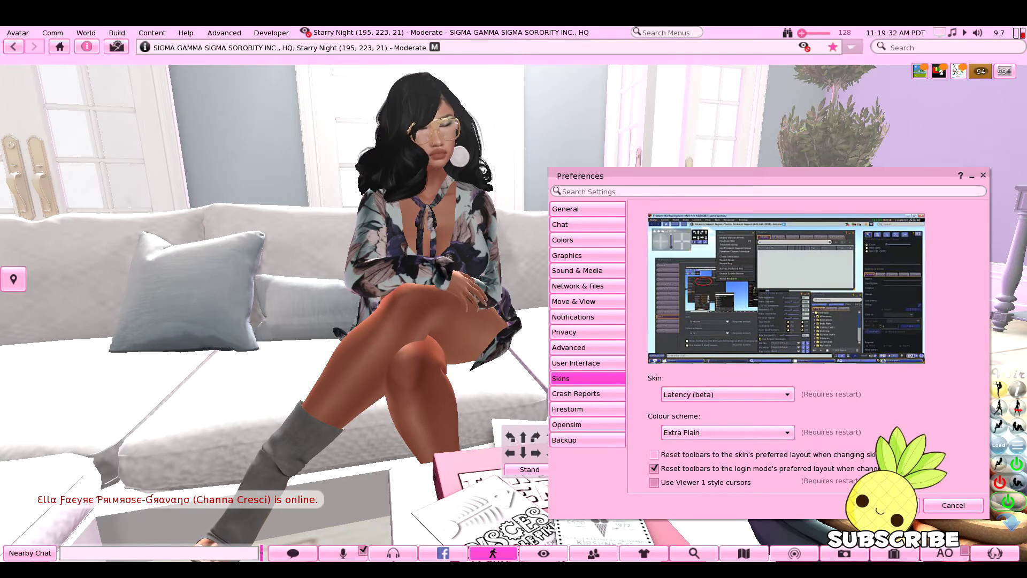
Step: Choose the StarLight skin with the Mono Teal colour scheme and disable resetting toolbars to the login mode's preferred layout
{"action": "left_click", "coordinate": [727, 394]}
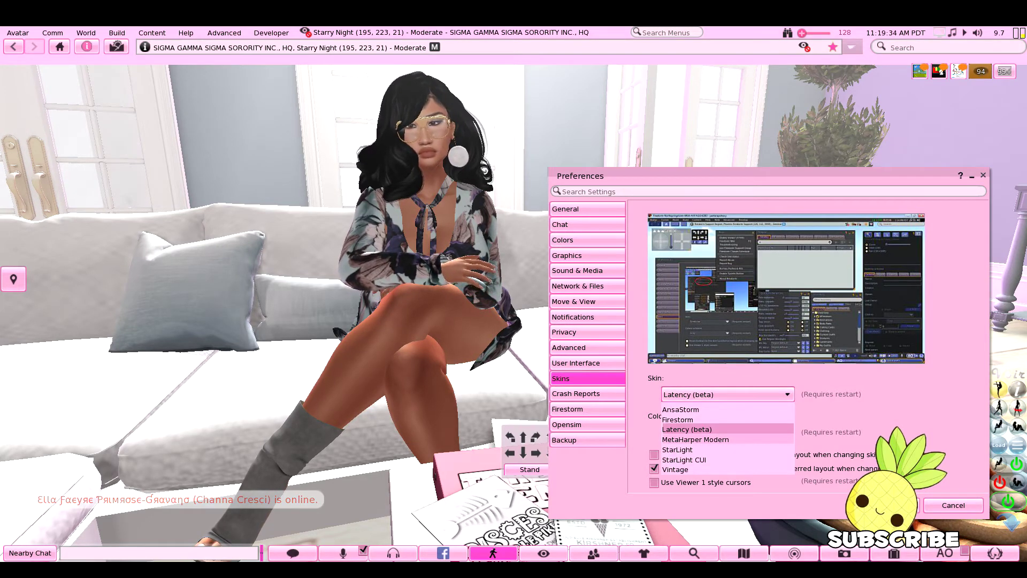
{"action": "left_click", "coordinate": [677, 449]}
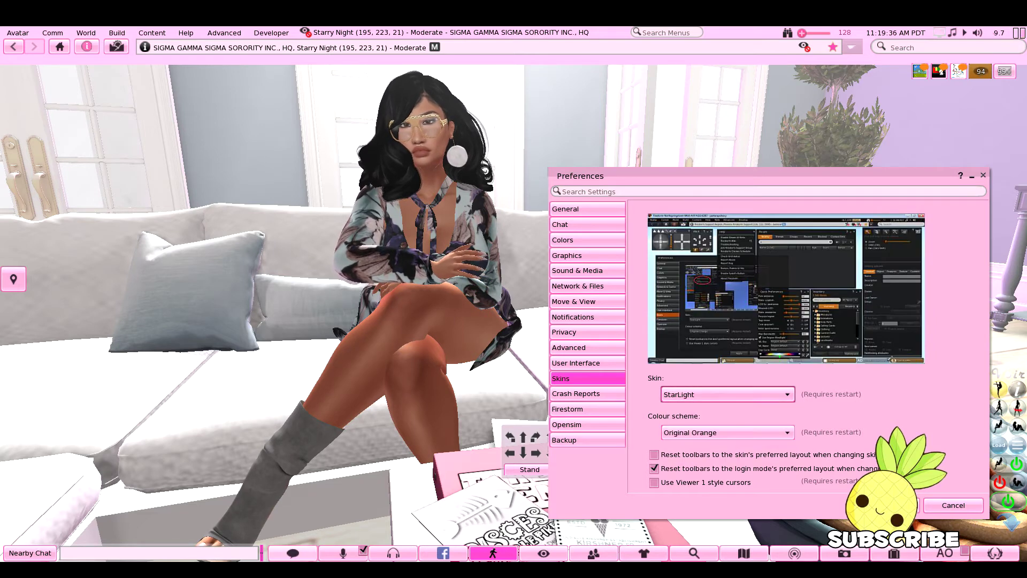
{"action": "left_click", "coordinate": [690, 432]}
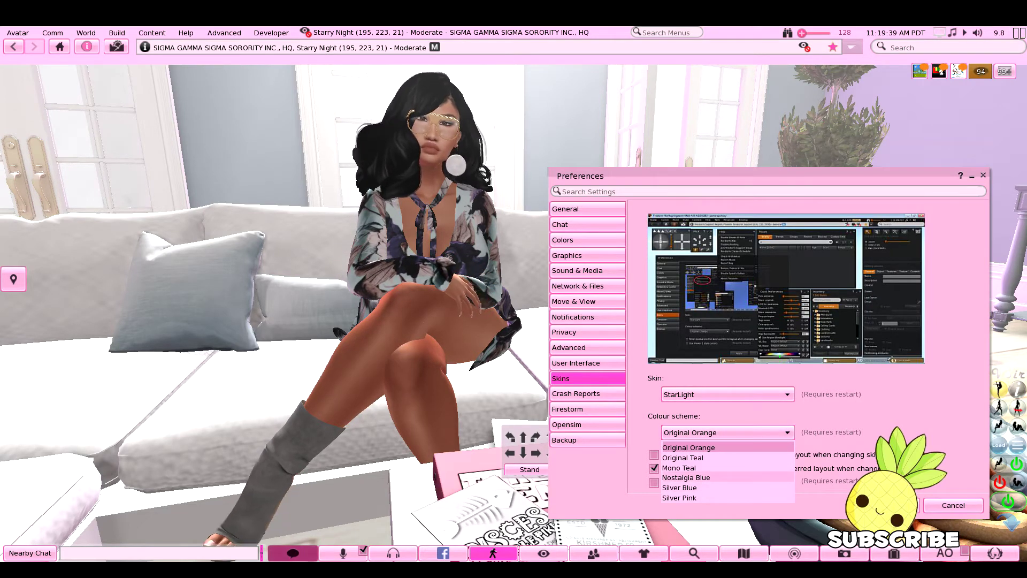
{"action": "left_click", "coordinate": [686, 477]}
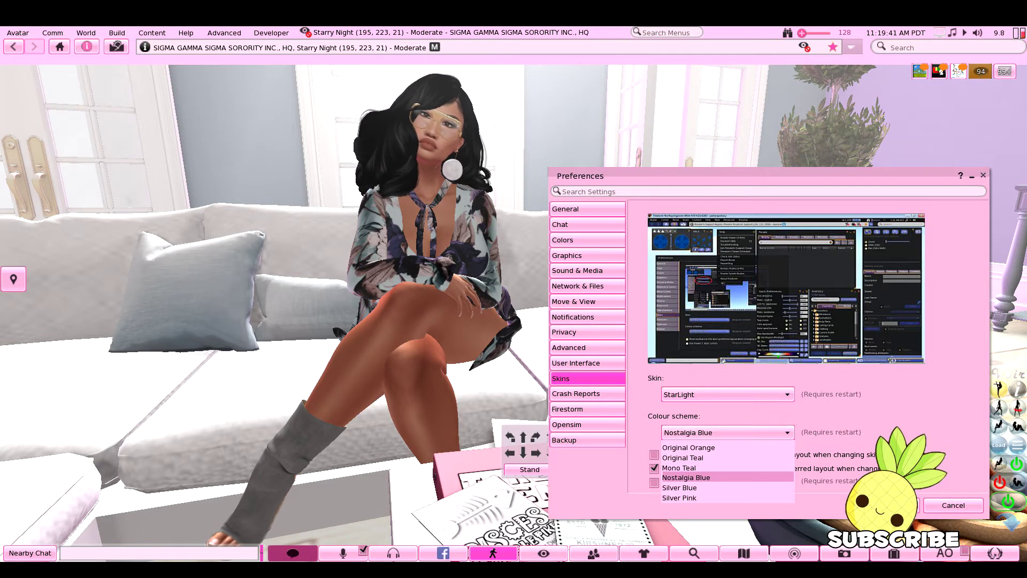
{"action": "left_click", "coordinate": [690, 432]}
{"action": "left_click", "coordinate": [679, 467]}
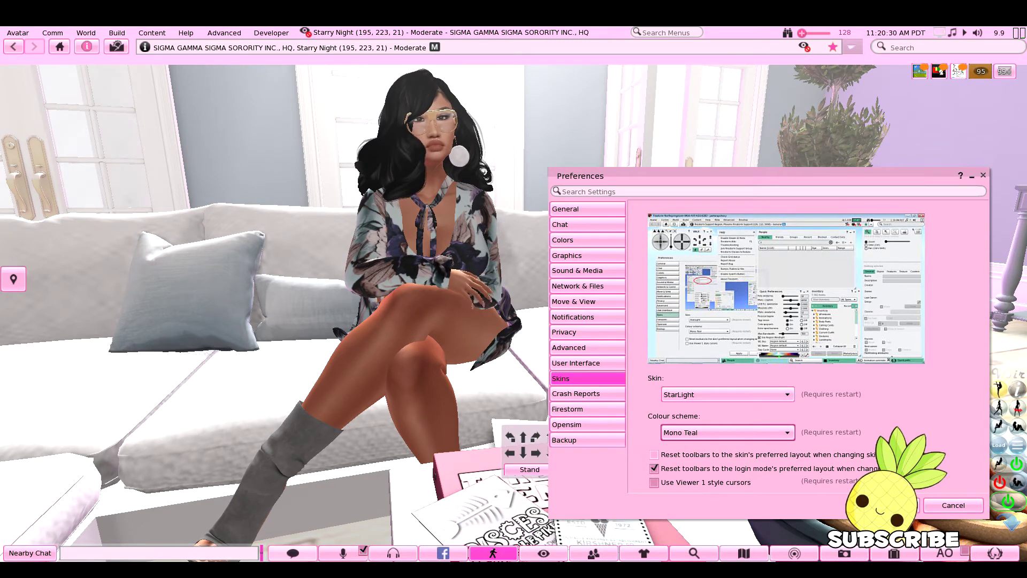
{"action": "left_click", "coordinate": [654, 469]}
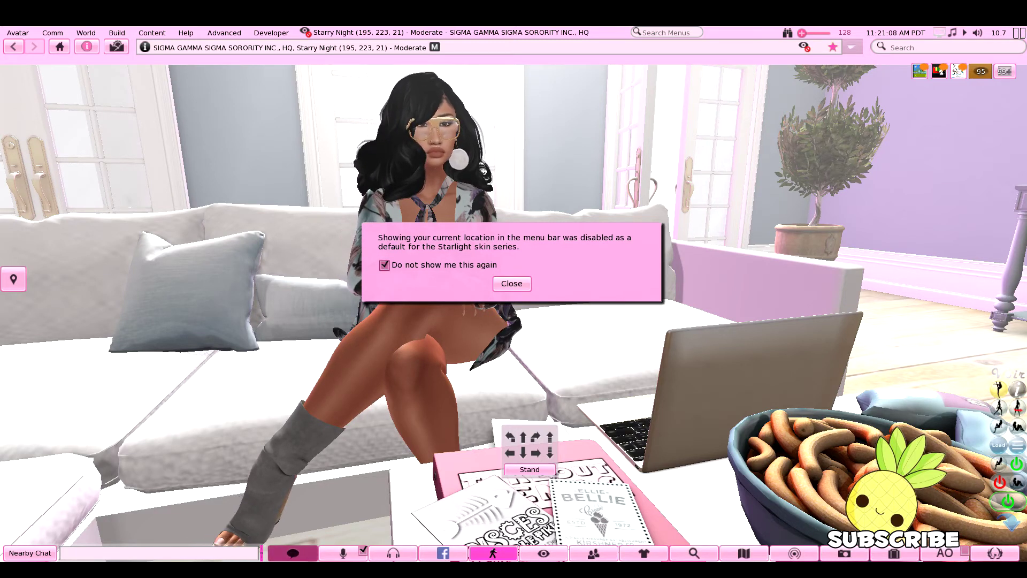
Step: Dismiss the notice about the menu bar location, then log back in to Second Life with the saved credentials
{"action": "left_click", "coordinate": [511, 284]}
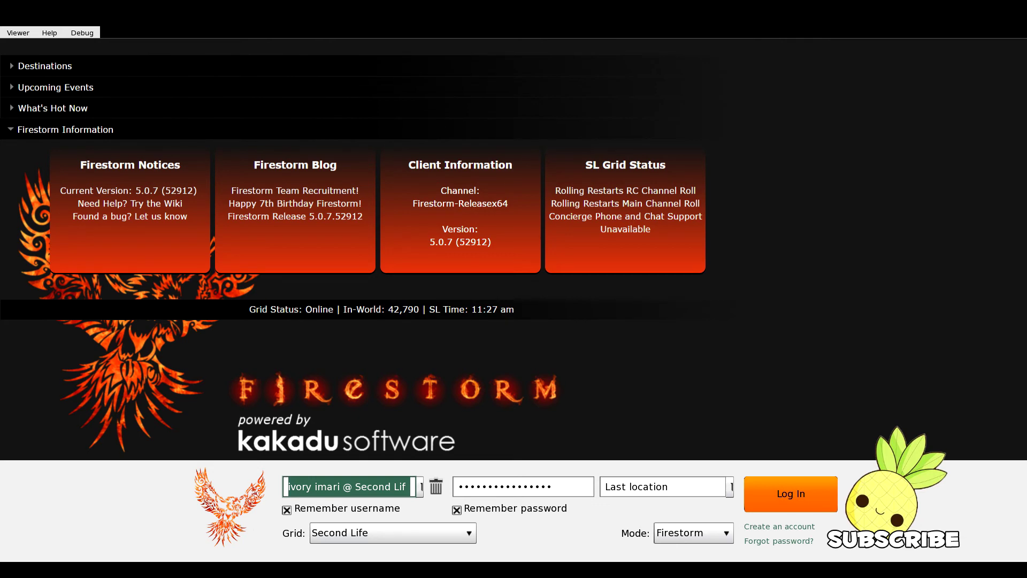
{"action": "left_click", "coordinate": [790, 493]}
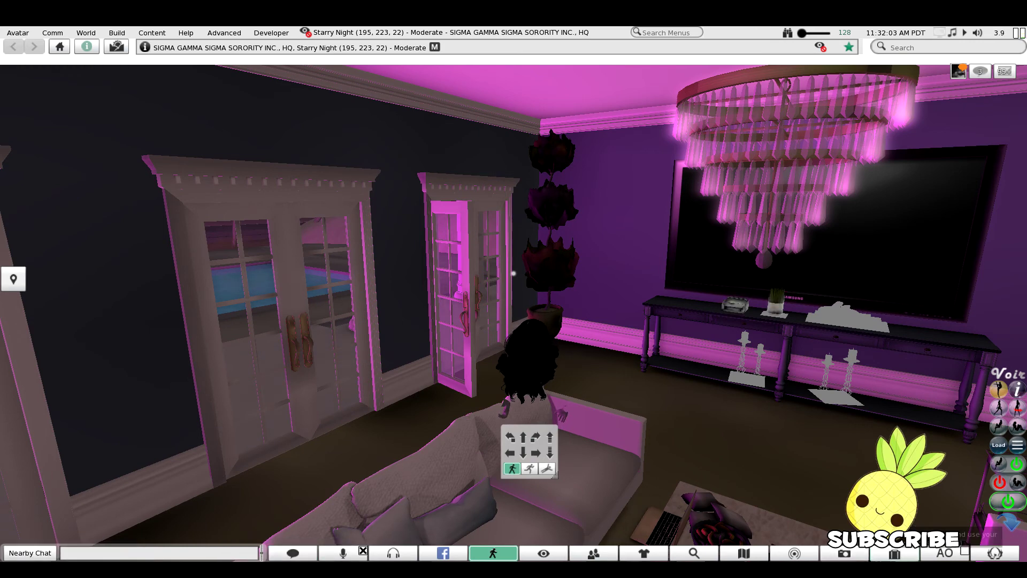
Step: Examine how the inventory window and its highlighted folders look in the Mono Teal scheme, then close the inventory
{"action": "key", "text": "ctrl+i"}
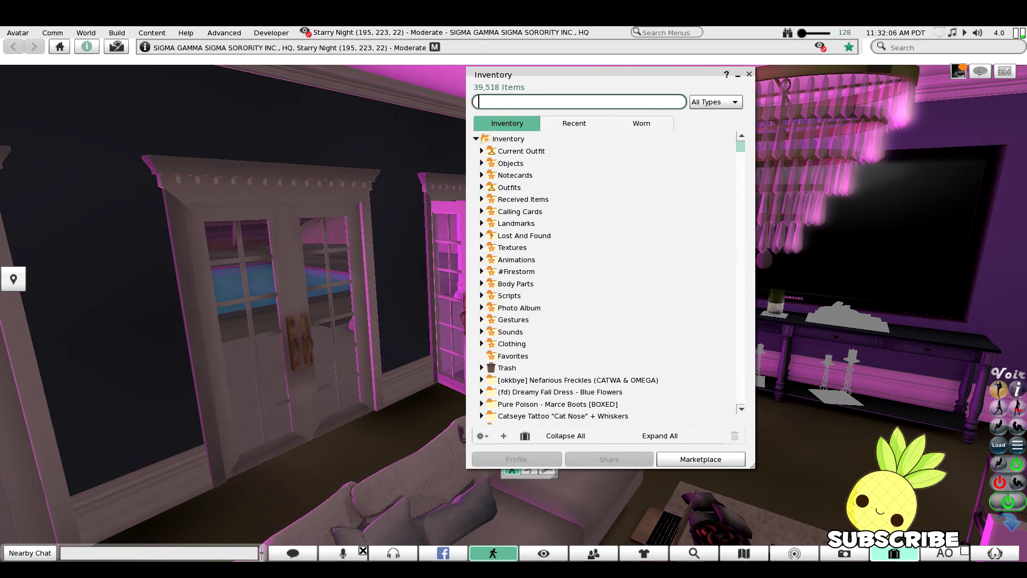
{"action": "left_click", "coordinate": [523, 199]}
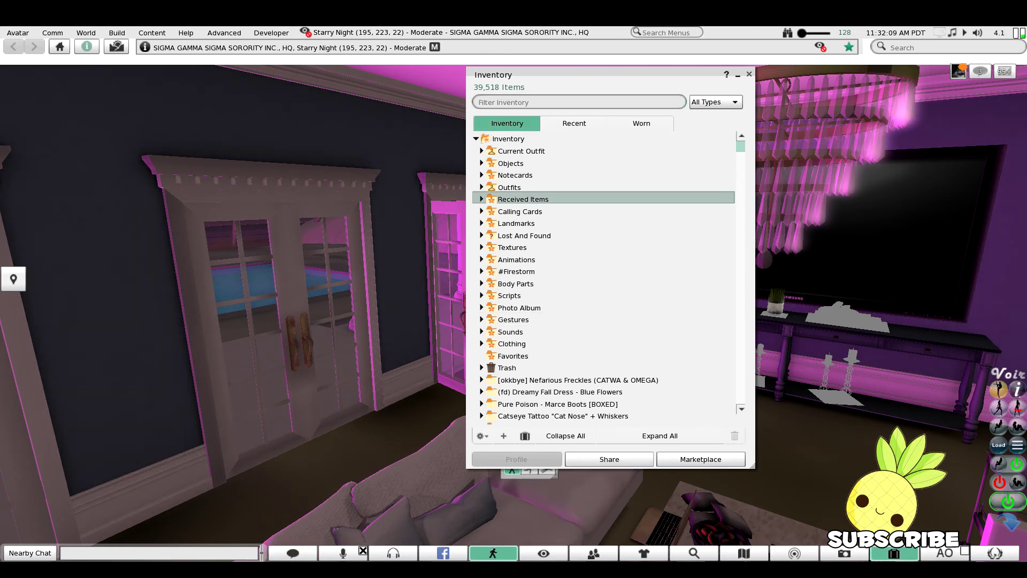
{"action": "key", "text": "Down"}
{"action": "key", "text": "Down"}
{"action": "key", "text": "Down"}
{"action": "key", "text": "Down"}
{"action": "key", "text": "Down"}
{"action": "key", "text": "Down"}
{"action": "key", "text": "Down"}
{"action": "key", "text": "Down"}
{"action": "key", "text": "Down"}
{"action": "key", "text": "Down"}
{"action": "key", "text": "Down"}
{"action": "key", "text": "Down"}
{"action": "key", "text": "Down"}
{"action": "key", "text": "Down"}
{"action": "key", "text": "Down"}
{"action": "key", "text": "Down"}
{"action": "key", "text": "Down"}
{"action": "key", "text": "Down"}
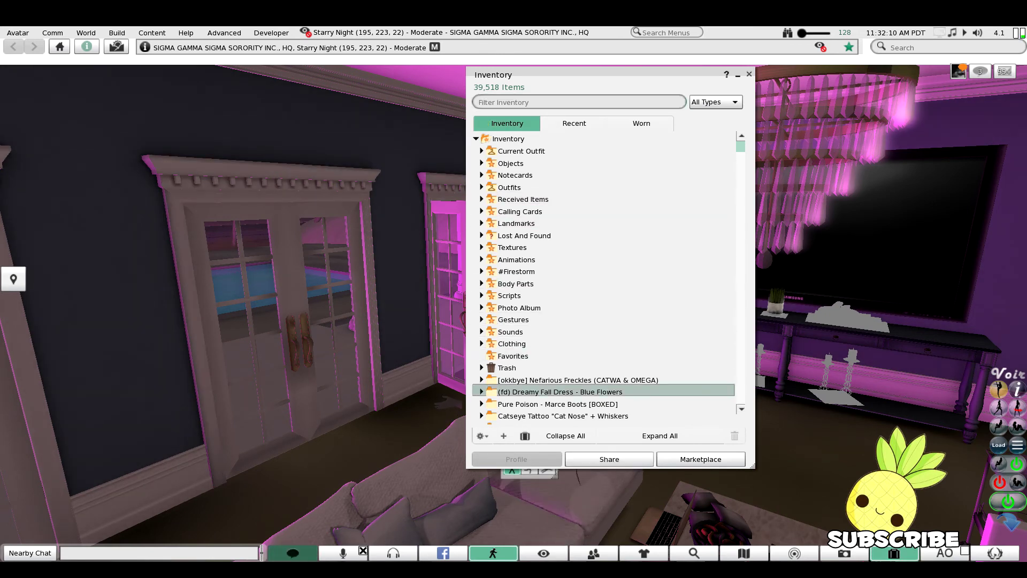
{"action": "left_click", "coordinate": [509, 295]}
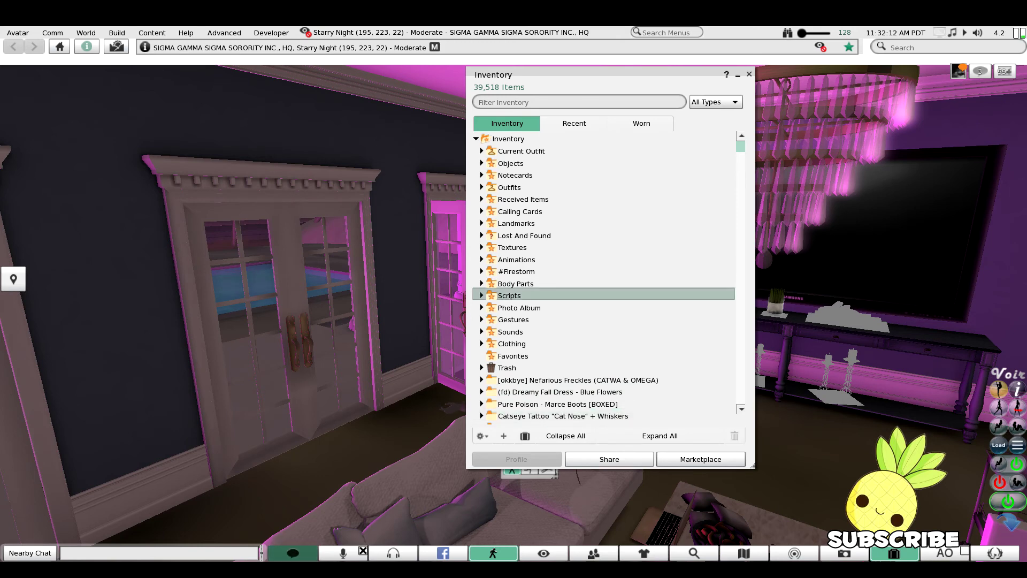
{"action": "key", "text": "ctrl+i"}
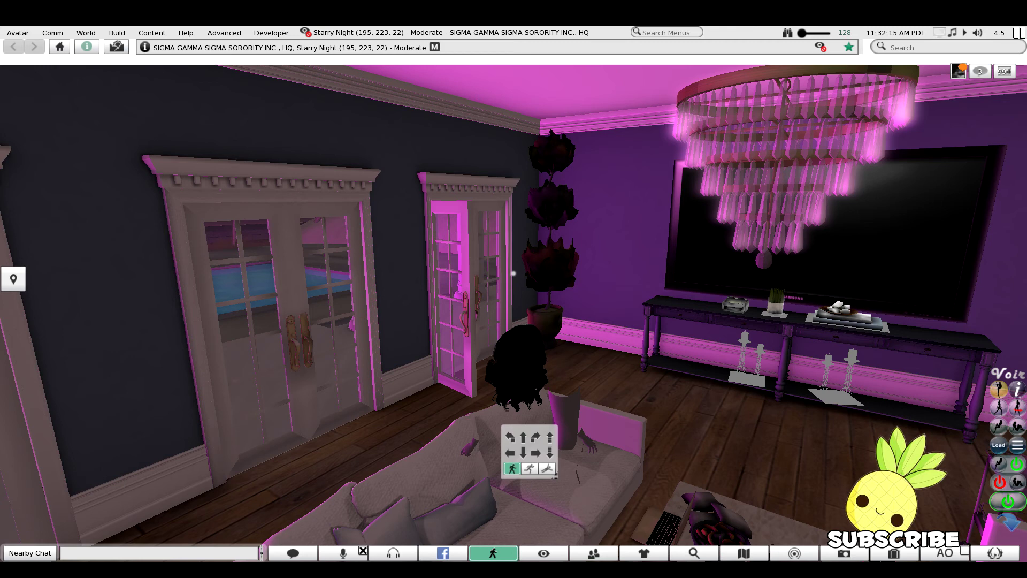
Step: Reopen the skin preferences and set the StarLight skin's colour scheme to Silver Pink
{"action": "key", "text": "ctrl+p"}
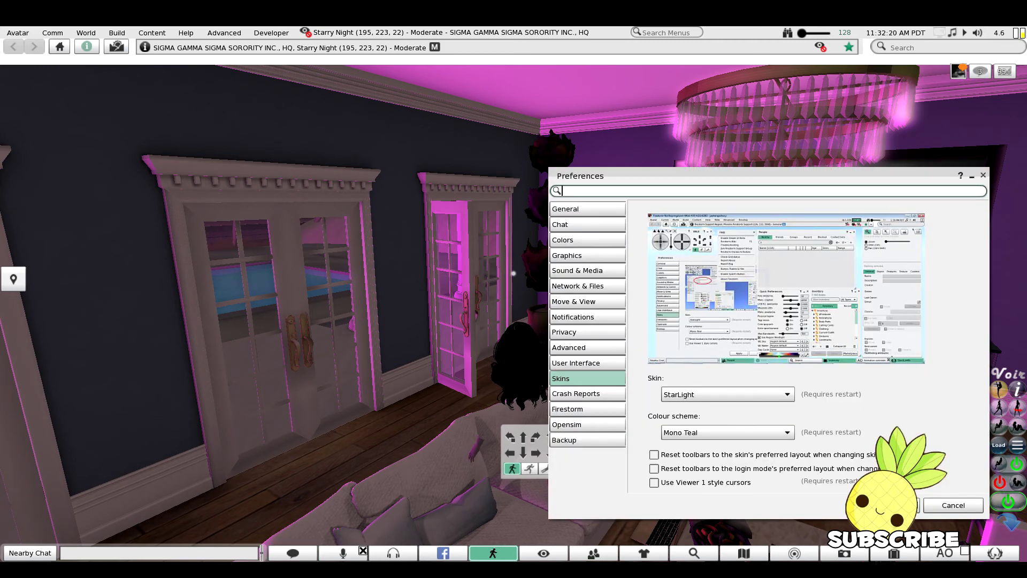
{"action": "left_click", "coordinate": [727, 432]}
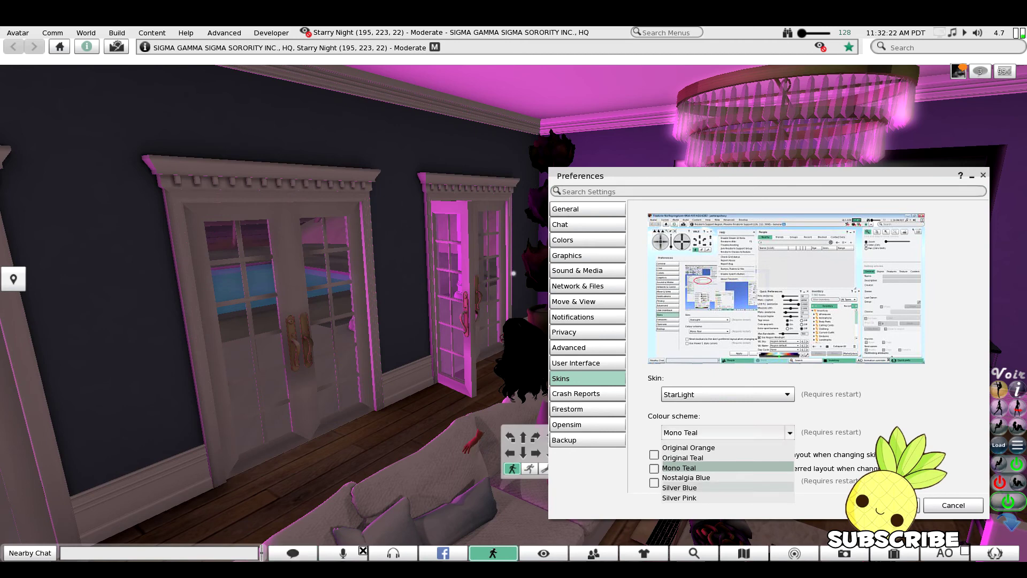
{"action": "left_click", "coordinate": [679, 498]}
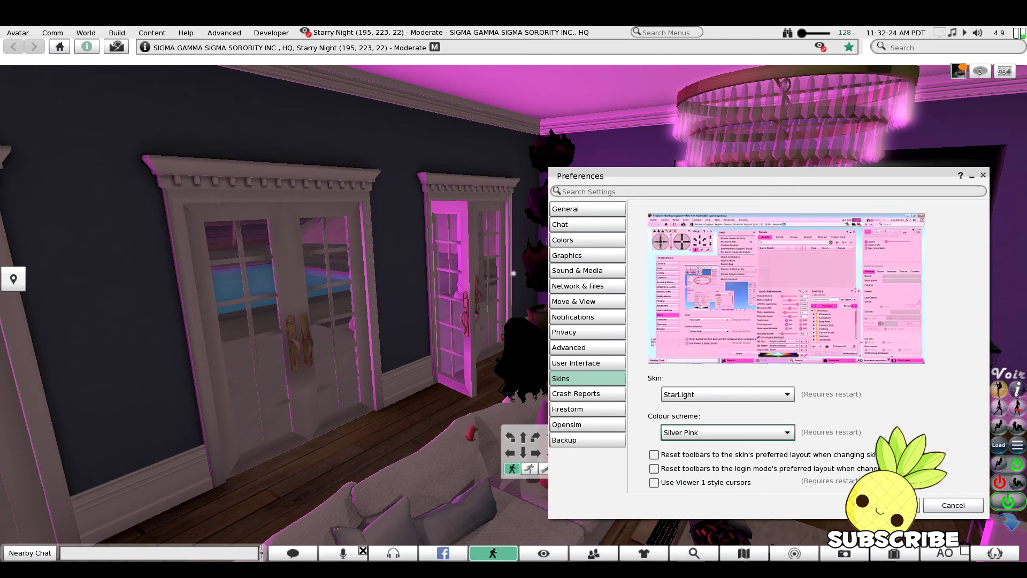